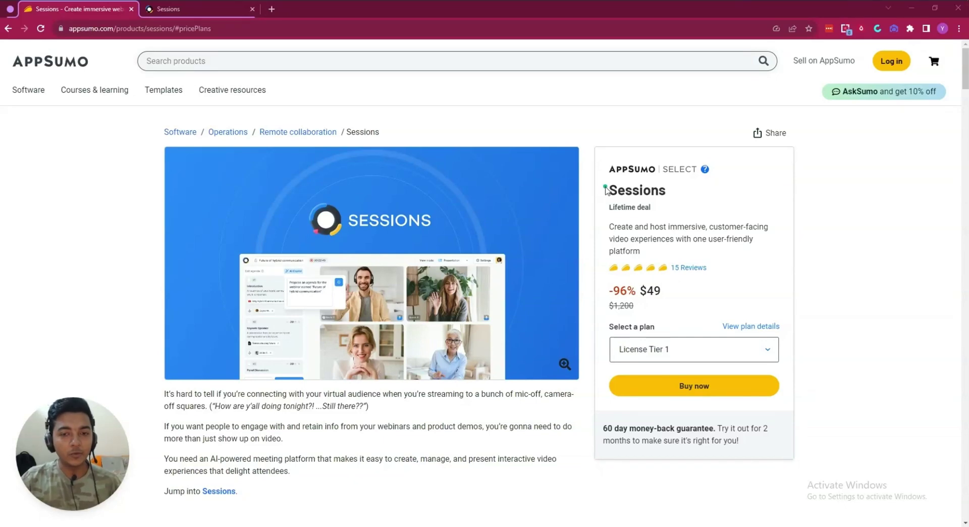
- Highlight the Sessions product name on the AppSumo deal page and skim the At-a-glance section
{"action": "double_click", "coordinate": [643, 188]}
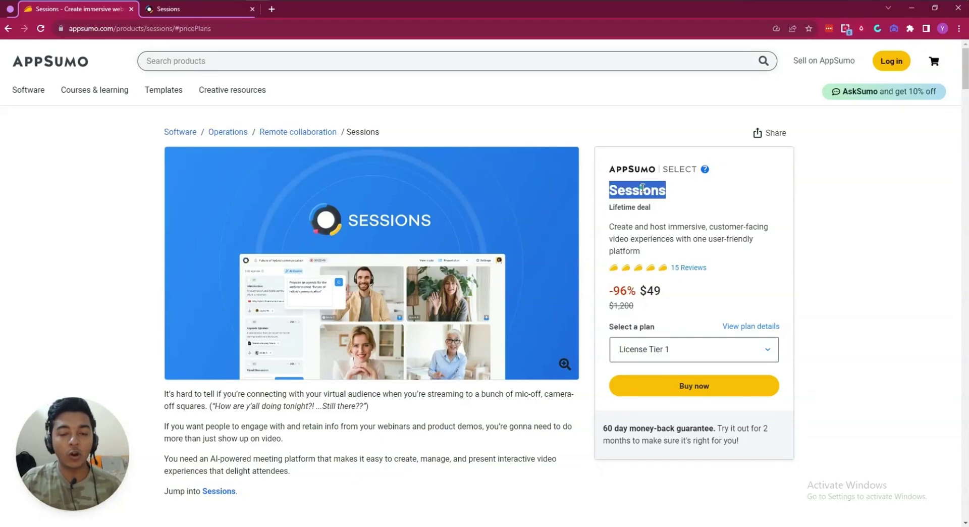
{"action": "left_click", "coordinate": [643, 188]}
{"action": "scroll", "coordinate": [454, 237], "scroll_direction": "down", "scroll_amount": 7}
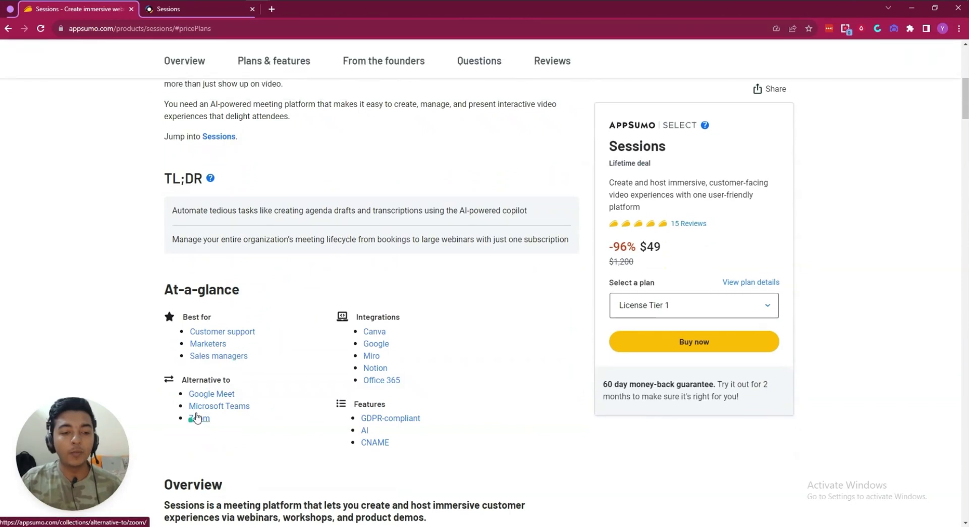
{"action": "scroll", "coordinate": [268, 395], "scroll_direction": "up", "scroll_amount": 7}
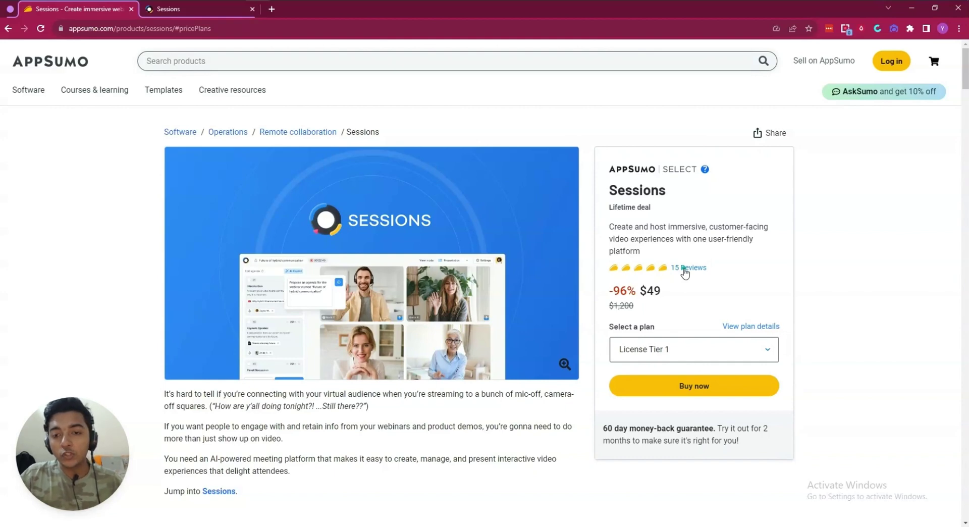
- Highlight the Overview sentence describing Sessions, then scroll on to Plans & features
{"action": "scroll", "coordinate": [684, 271], "scroll_direction": "down", "scroll_amount": 5}
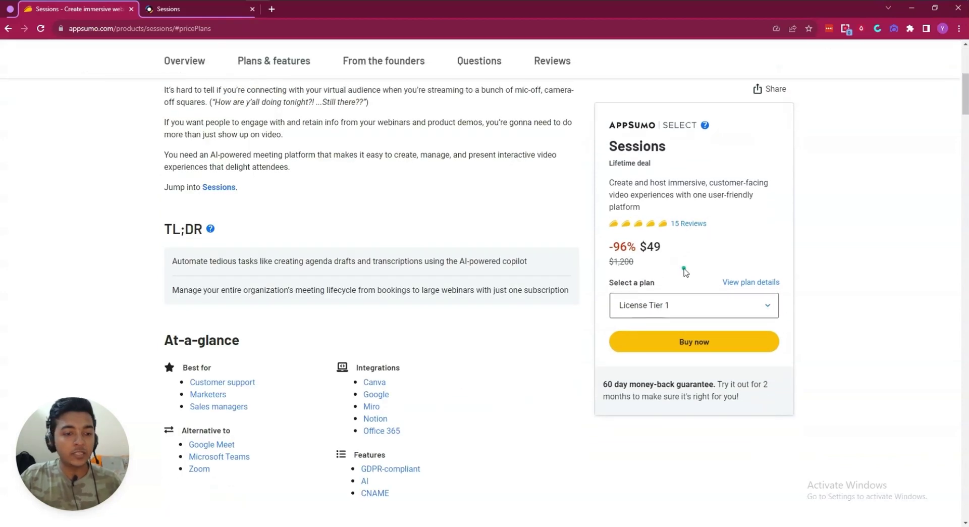
{"action": "scroll", "coordinate": [554, 269], "scroll_direction": "down", "scroll_amount": 2}
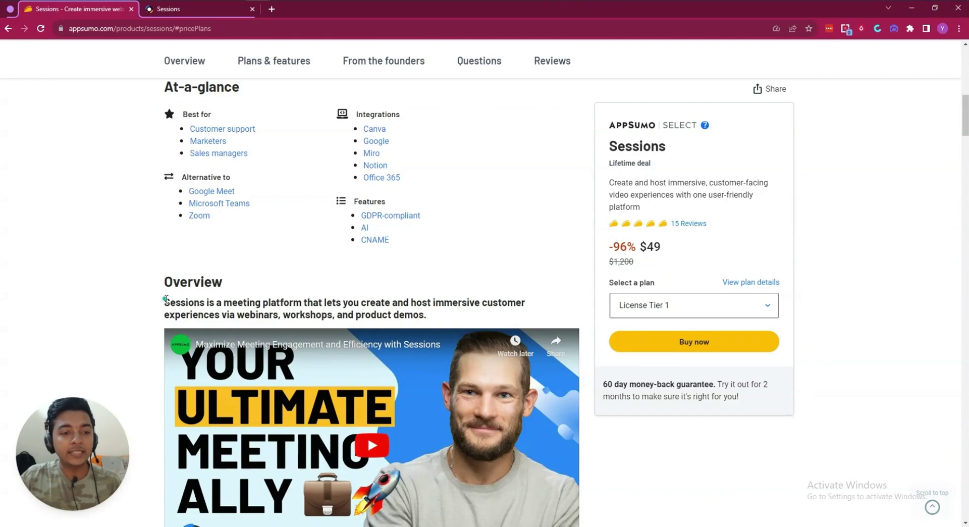
{"action": "left_click_drag", "start_coordinate": [166, 299], "coordinate": [404, 313]}
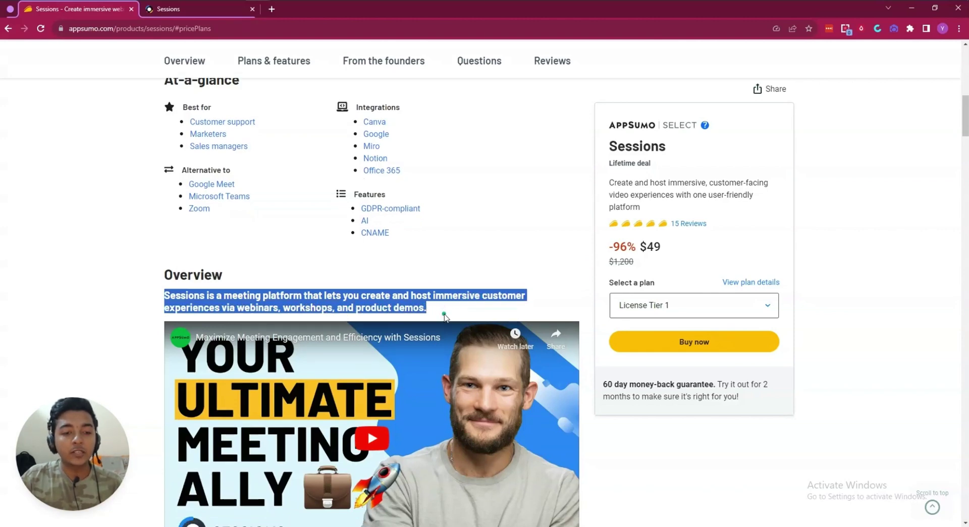
{"action": "scroll", "coordinate": [443, 313], "scroll_direction": "down", "scroll_amount": 10}
{"action": "left_click", "coordinate": [281, 63]}
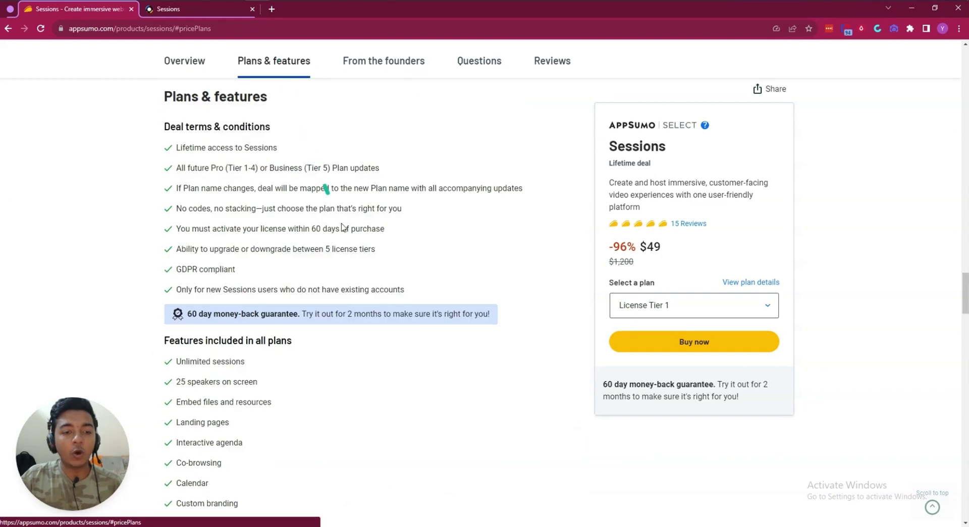
{"action": "scroll", "coordinate": [317, 259], "scroll_direction": "down", "scroll_amount": 7}
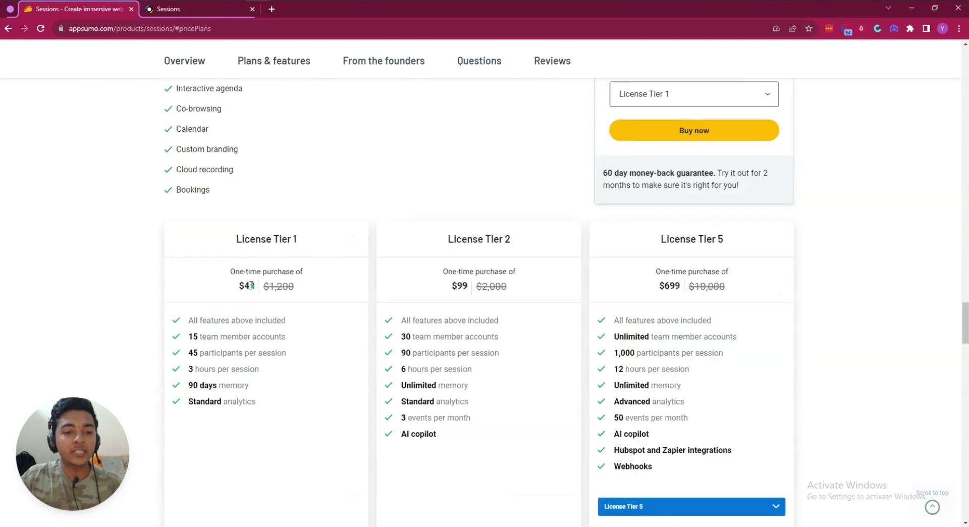
{"action": "scroll", "coordinate": [195, 364], "scroll_direction": "down", "scroll_amount": 2}
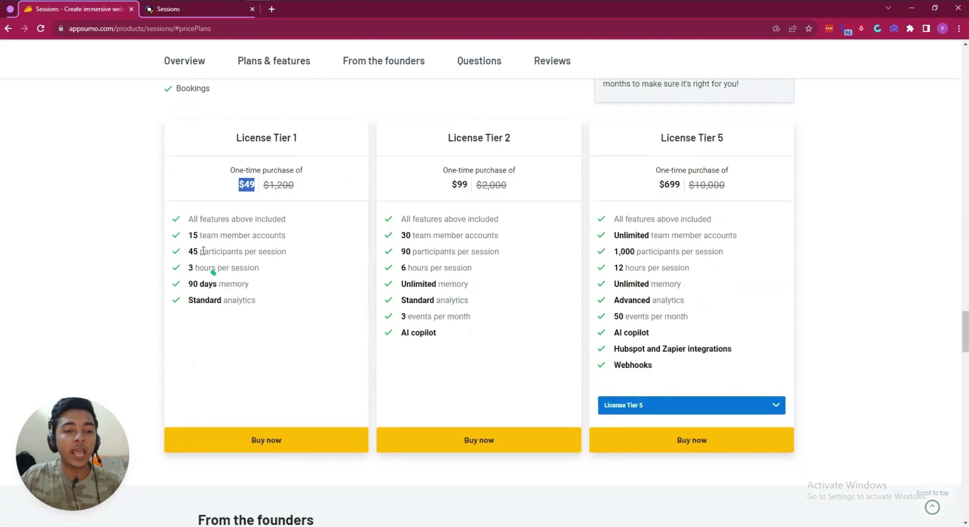
{"action": "left_click_drag", "start_coordinate": [194, 236], "coordinate": [270, 236]}
{"action": "left_click_drag", "start_coordinate": [195, 252], "coordinate": [282, 252]}
{"action": "left_click_drag", "start_coordinate": [186, 271], "coordinate": [279, 272]}
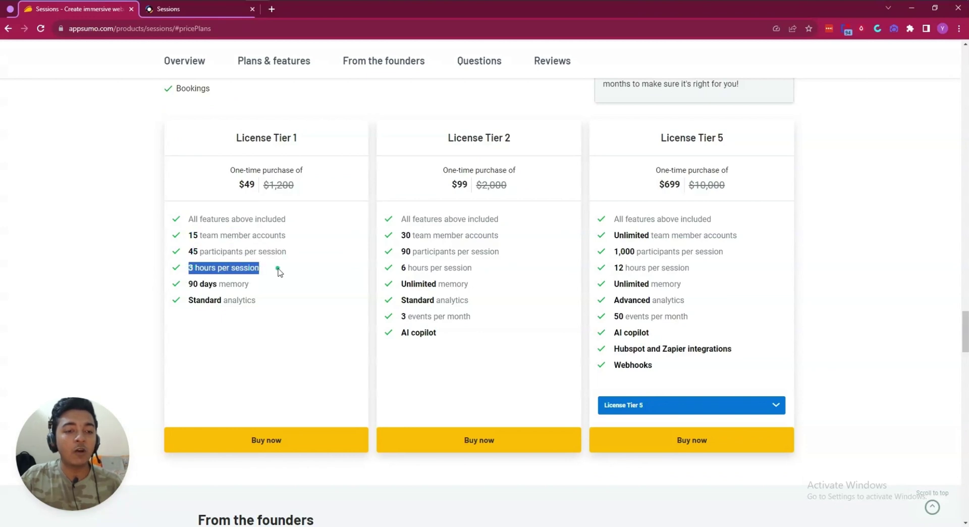
{"action": "left_click_drag", "start_coordinate": [189, 284], "coordinate": [264, 302]}
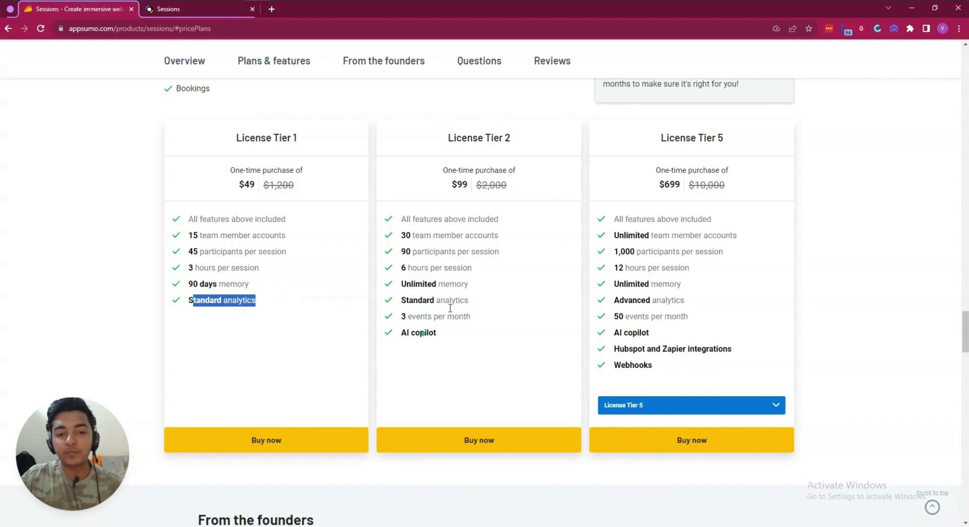
{"action": "left_click_drag", "start_coordinate": [402, 334], "coordinate": [453, 336]}
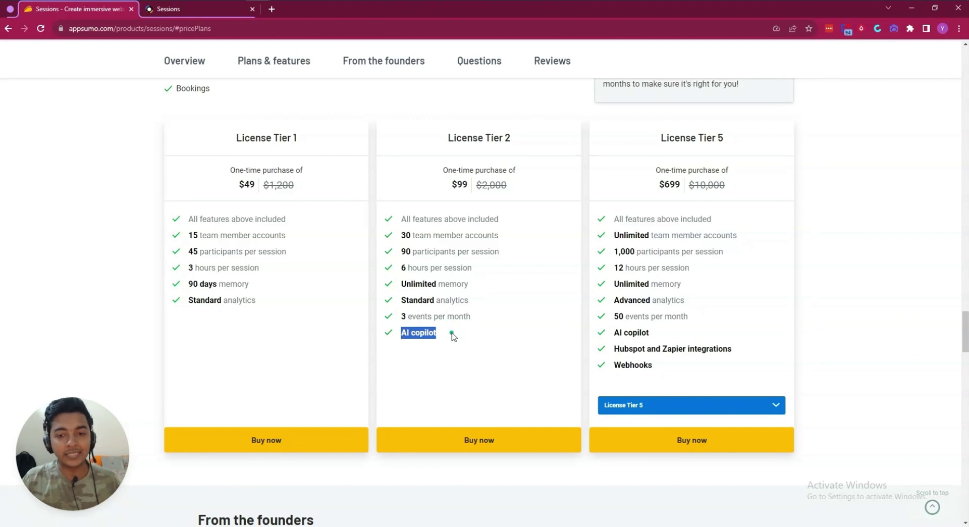
{"action": "left_click", "coordinate": [643, 404]}
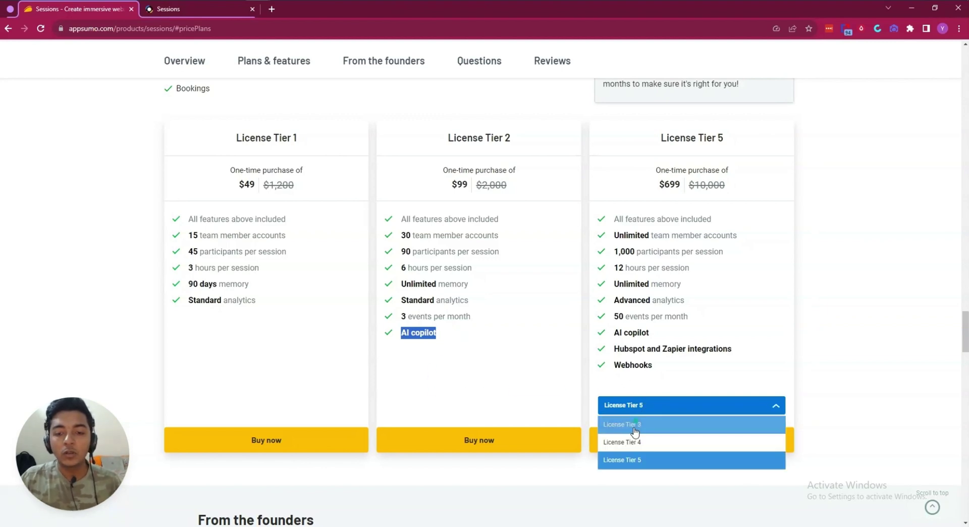
{"action": "left_click", "coordinate": [634, 439]}
{"action": "left_click", "coordinate": [650, 395]}
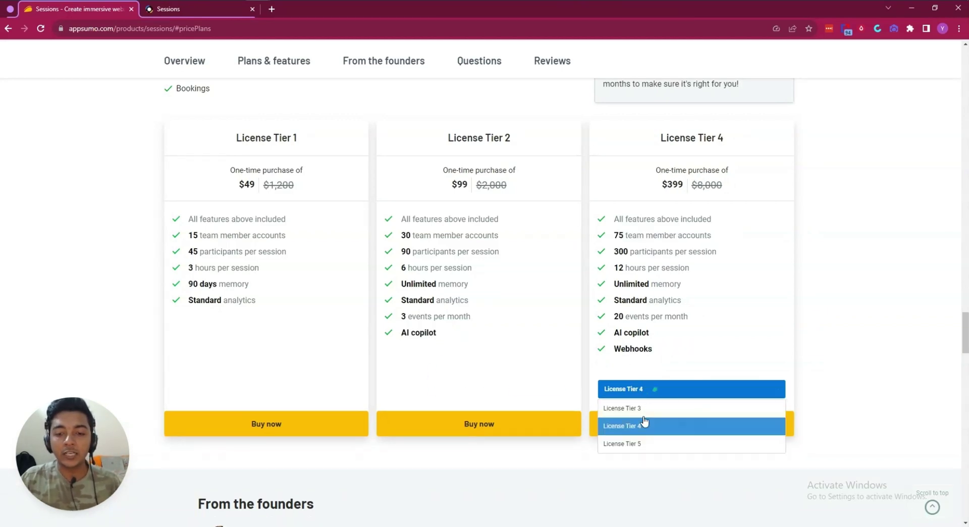
{"action": "left_click", "coordinate": [635, 448]}
{"action": "left_click_drag", "start_coordinate": [616, 352], "coordinate": [766, 352]}
{"action": "scroll", "coordinate": [750, 349], "scroll_direction": "up", "scroll_amount": 6}
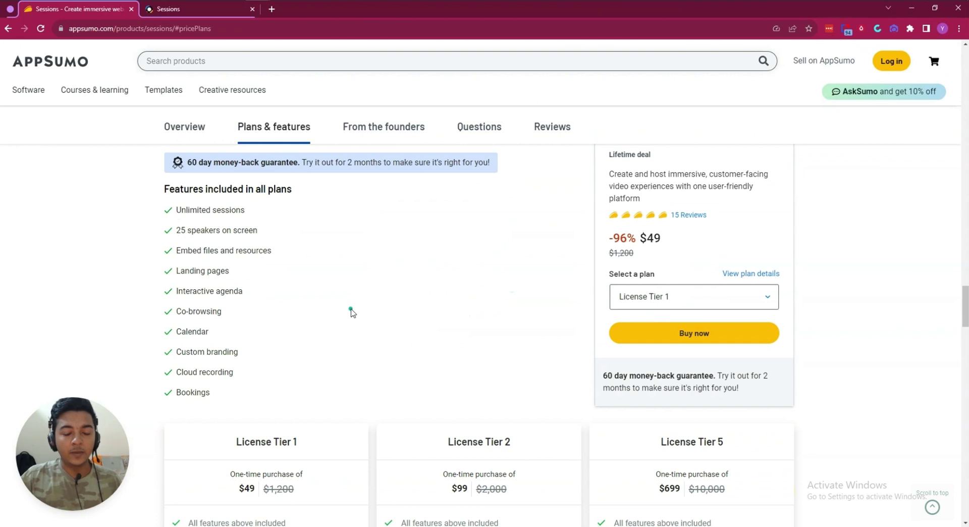
{"action": "triple_click", "coordinate": [216, 353]}
{"action": "scroll", "coordinate": [216, 352], "scroll_direction": "down", "scroll_amount": 3}
{"action": "scroll", "coordinate": [234, 346], "scroll_direction": "up", "scroll_amount": 3}
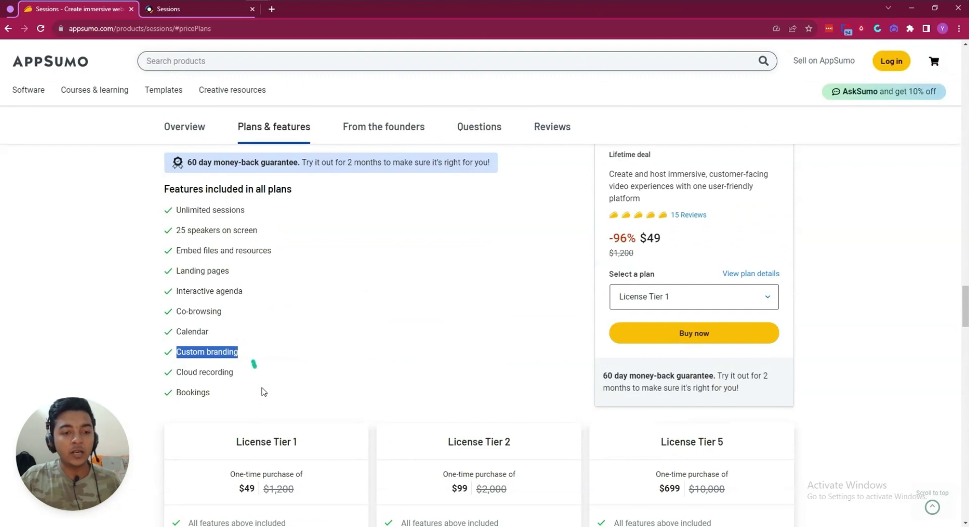
{"action": "scroll", "coordinate": [262, 392], "scroll_direction": "down", "scroll_amount": 2}
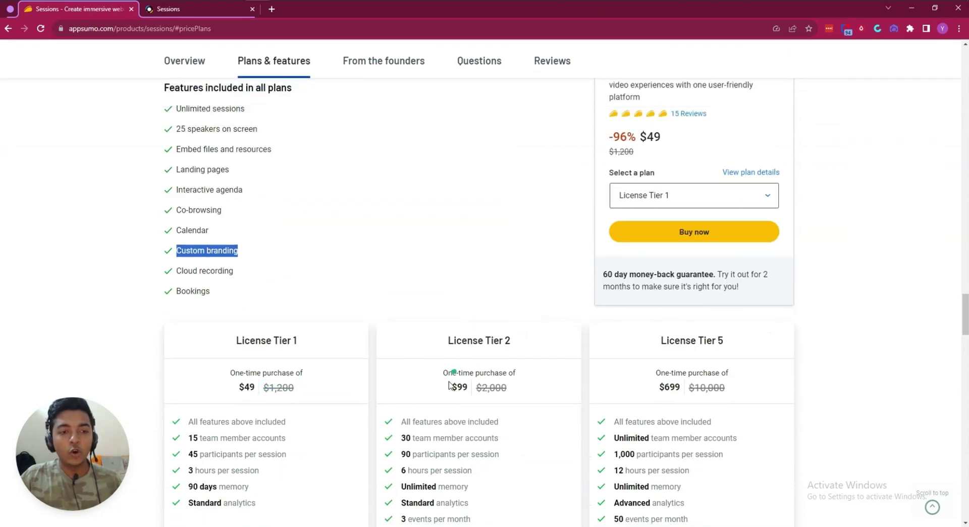
{"action": "left_click", "coordinate": [440, 405]}
{"action": "scroll", "coordinate": [442, 399], "scroll_direction": "up", "scroll_amount": 15}
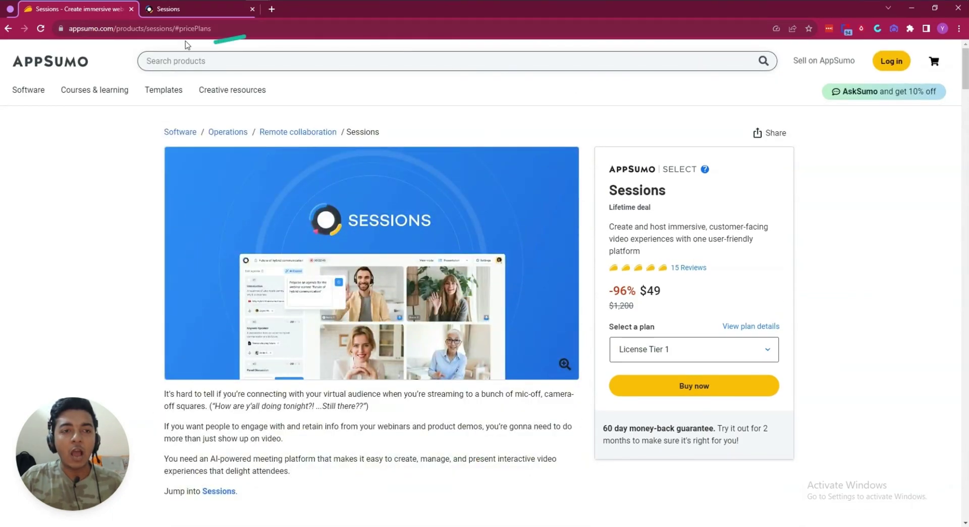
- From the Sessions dashboard, start an instant session and try turning on the camera
{"action": "left_click", "coordinate": [197, 12]}
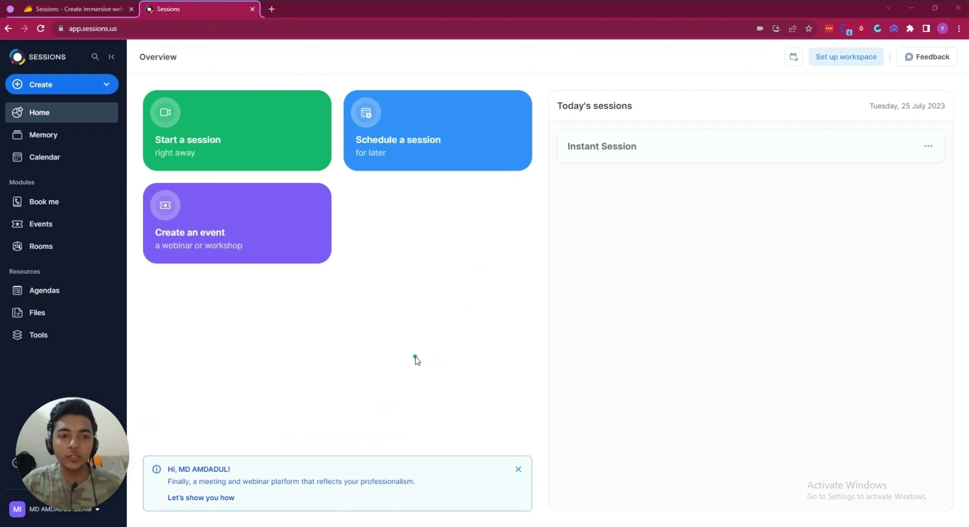
{"action": "left_click", "coordinate": [201, 143]}
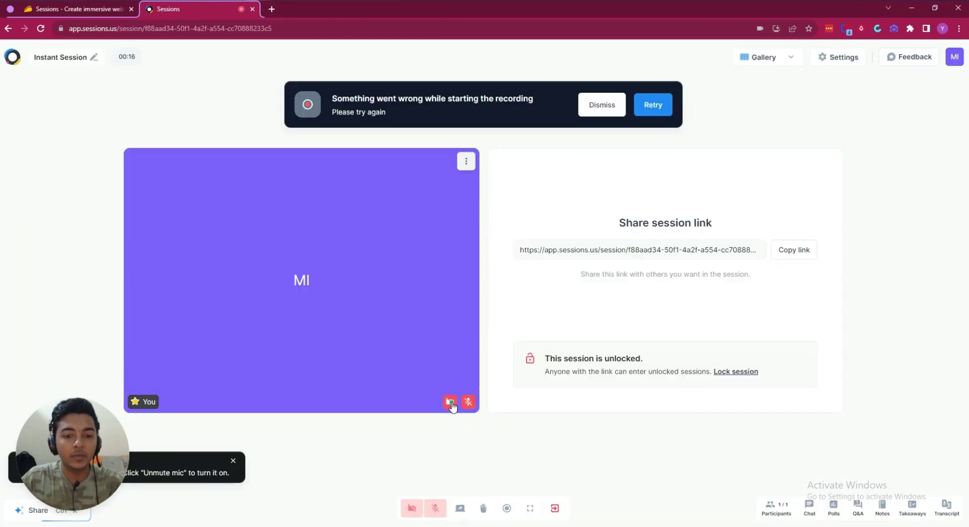
{"action": "left_click", "coordinate": [450, 403]}
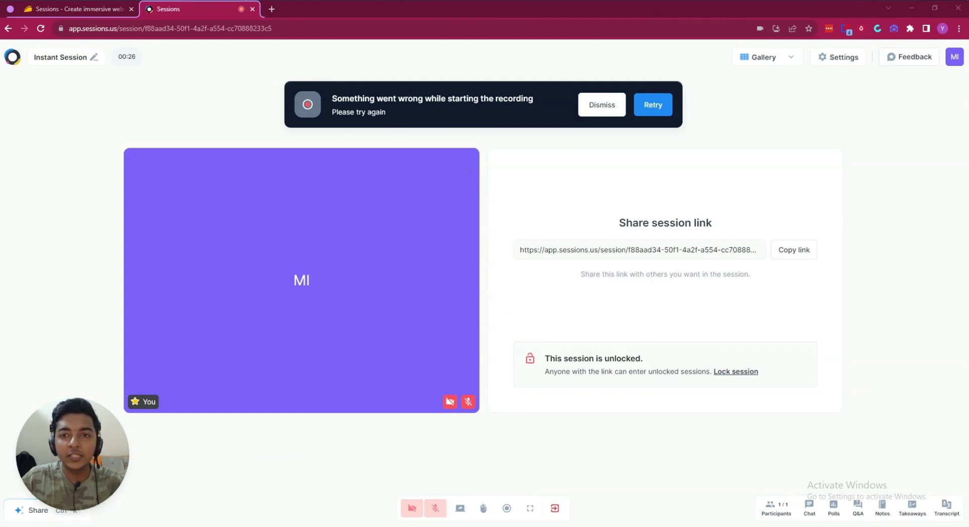
- Turn on the camera and microphone, and review the speaker devices in Settings
{"action": "left_click", "coordinate": [450, 403]}
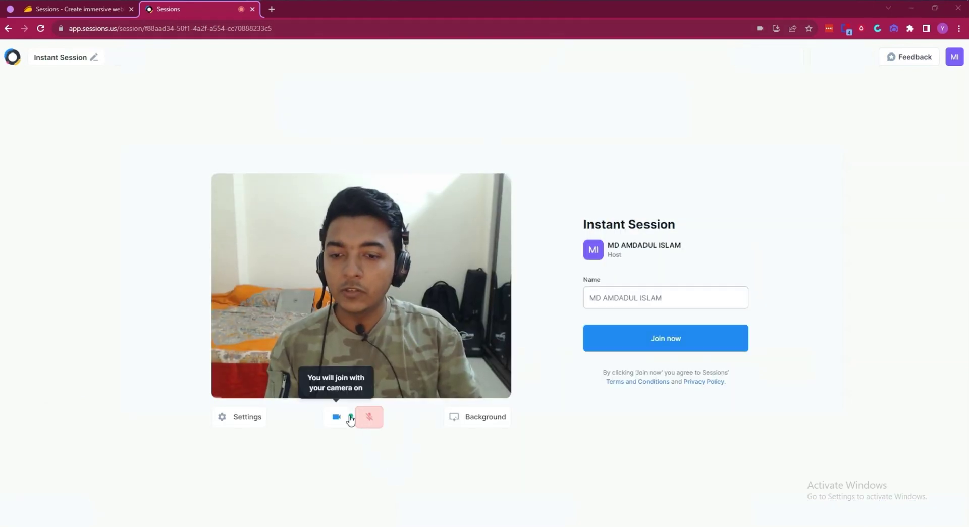
{"action": "left_click", "coordinate": [368, 421]}
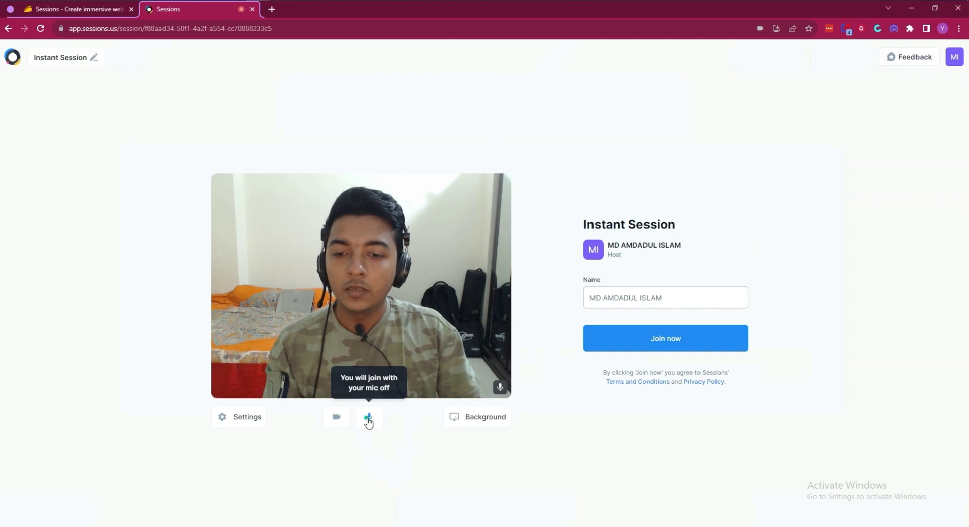
{"action": "left_click", "coordinate": [261, 426]}
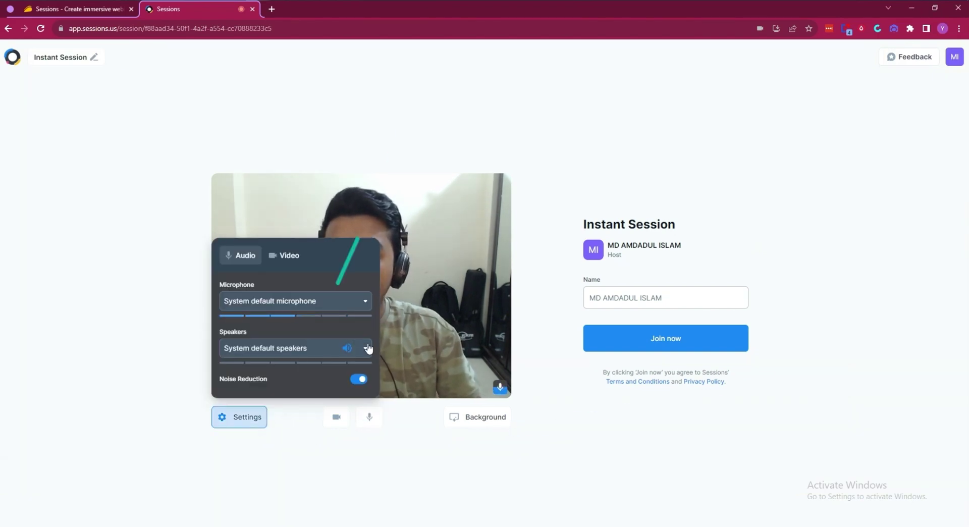
{"action": "left_click", "coordinate": [264, 348]}
{"action": "left_click", "coordinate": [264, 348]}
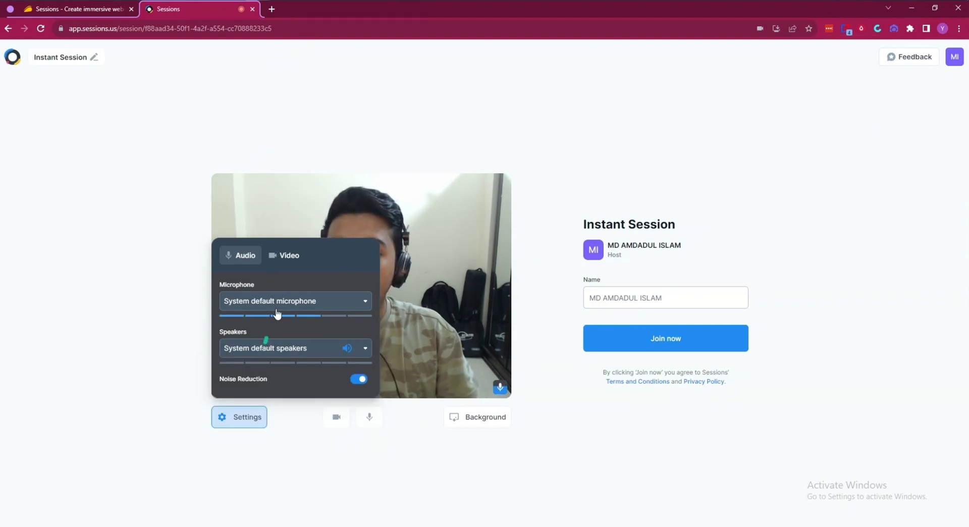
- Check the available cameras in Settings, then bring up the Background Effects choices
{"action": "left_click", "coordinate": [278, 258]}
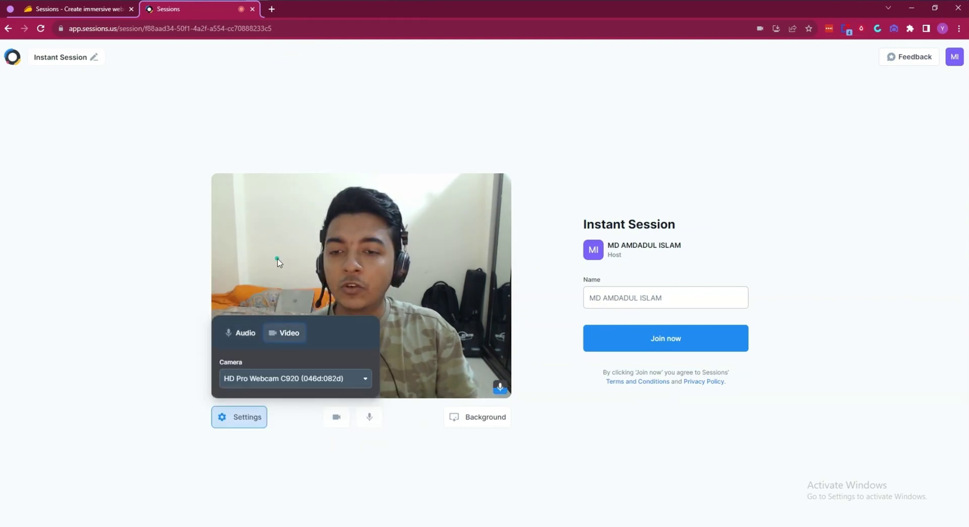
{"action": "left_click", "coordinate": [274, 380]}
{"action": "left_click", "coordinate": [158, 357]}
{"action": "left_click", "coordinate": [158, 357]}
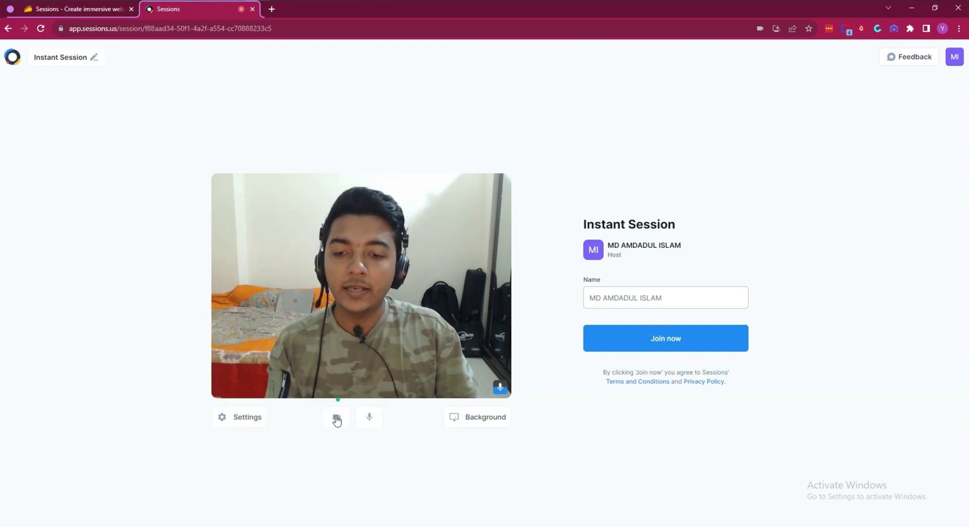
{"action": "left_click", "coordinate": [463, 420]}
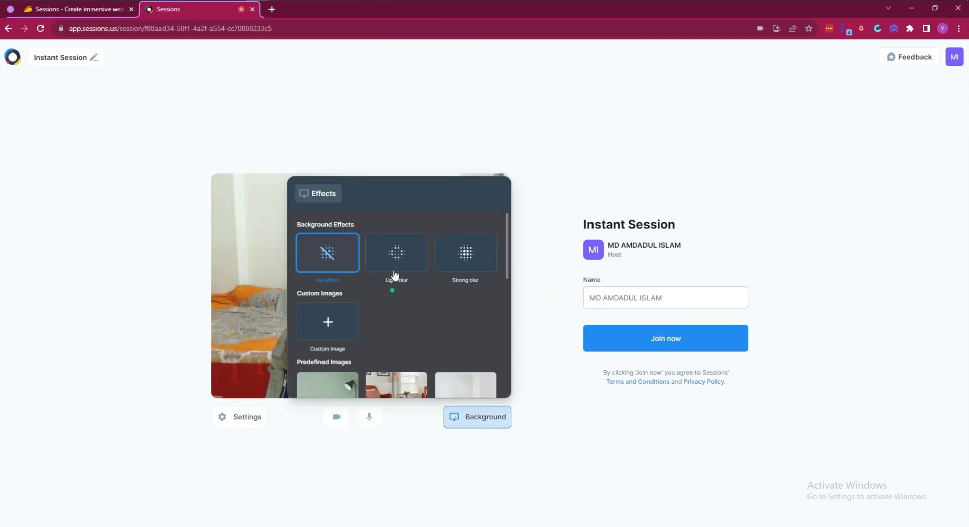
- Try a strong blur, then apply the plant-filled office image as the background
{"action": "left_click", "coordinate": [471, 267]}
{"action": "left_click", "coordinate": [584, 427]}
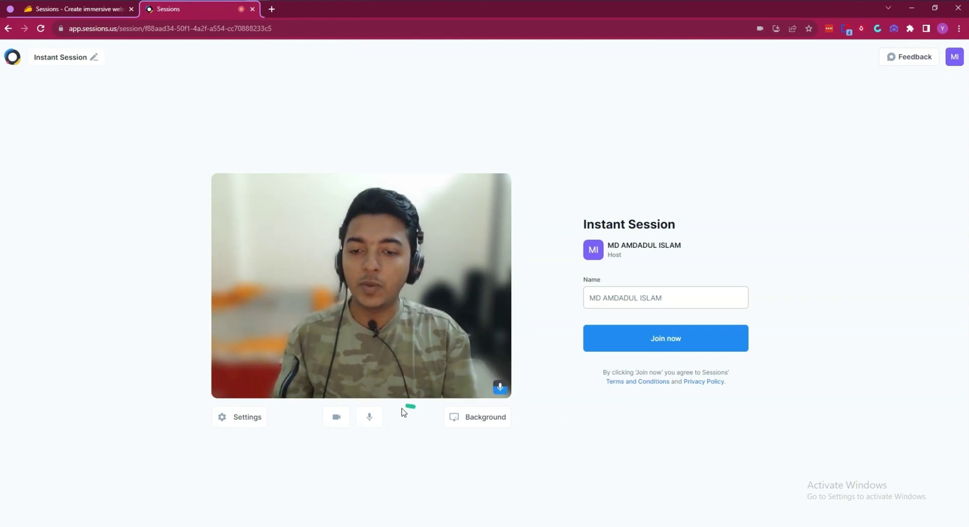
{"action": "left_click", "coordinate": [469, 424]}
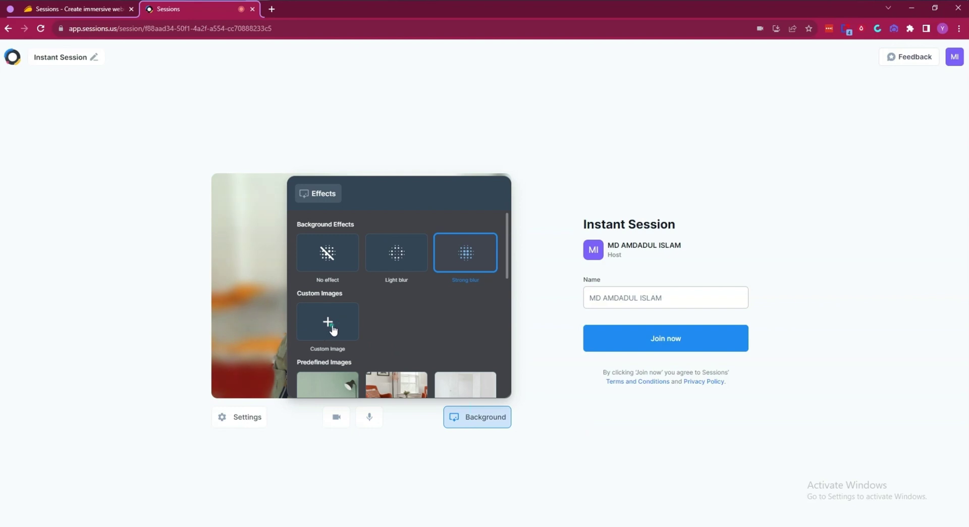
{"action": "scroll", "coordinate": [384, 316], "scroll_direction": "down", "scroll_amount": 2}
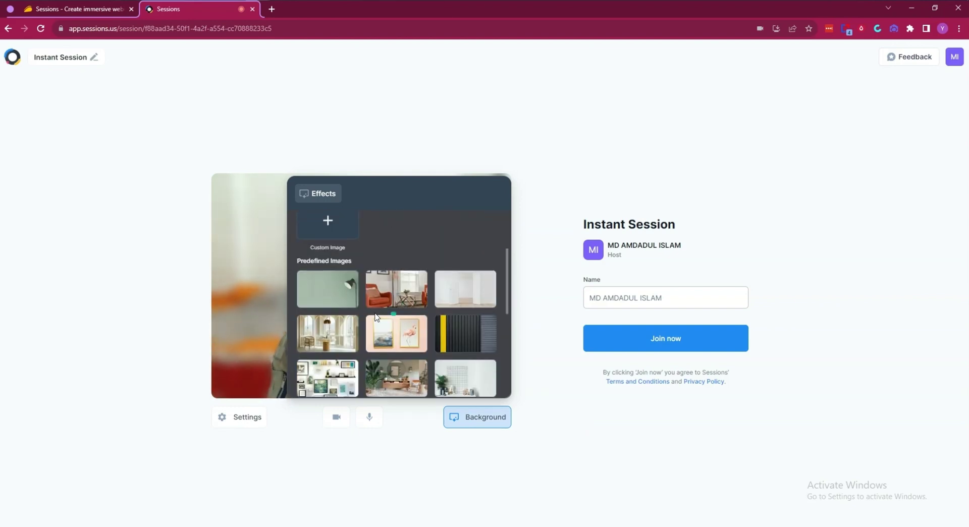
{"action": "scroll", "coordinate": [399, 306], "scroll_direction": "down", "scroll_amount": 5}
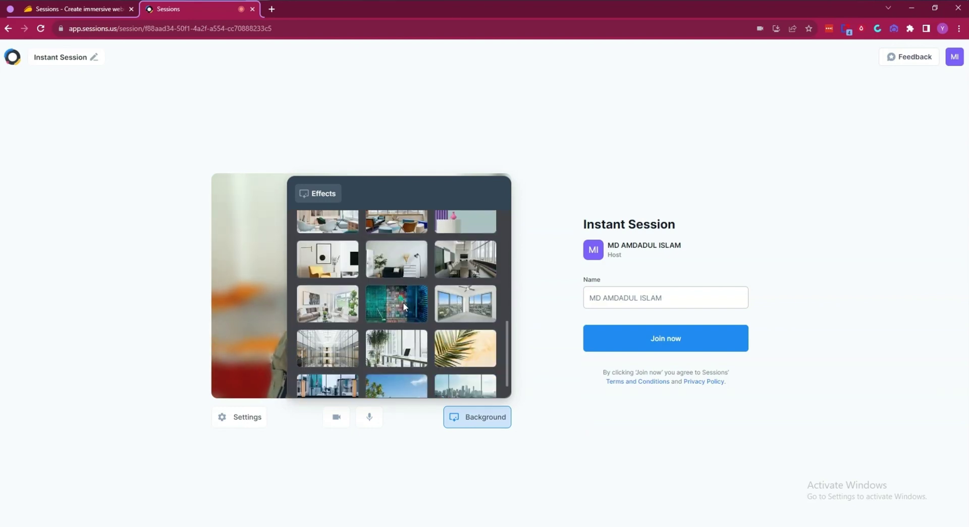
{"action": "scroll", "coordinate": [399, 303], "scroll_direction": "down", "scroll_amount": 1}
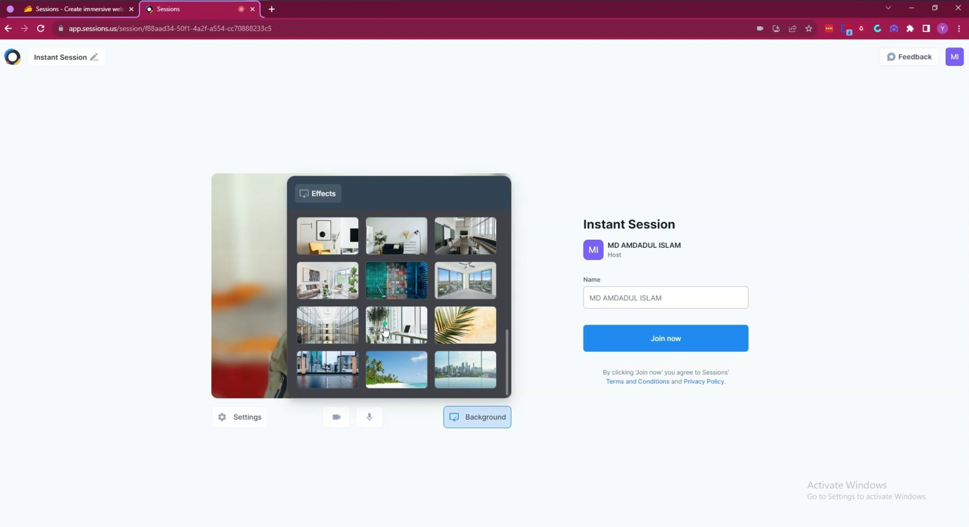
{"action": "left_click", "coordinate": [408, 332]}
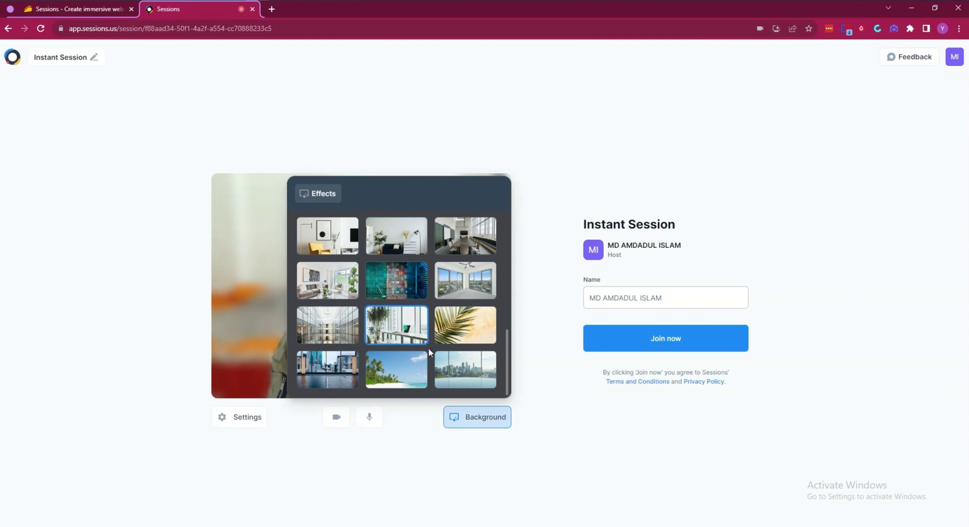
{"action": "left_click", "coordinate": [554, 421]}
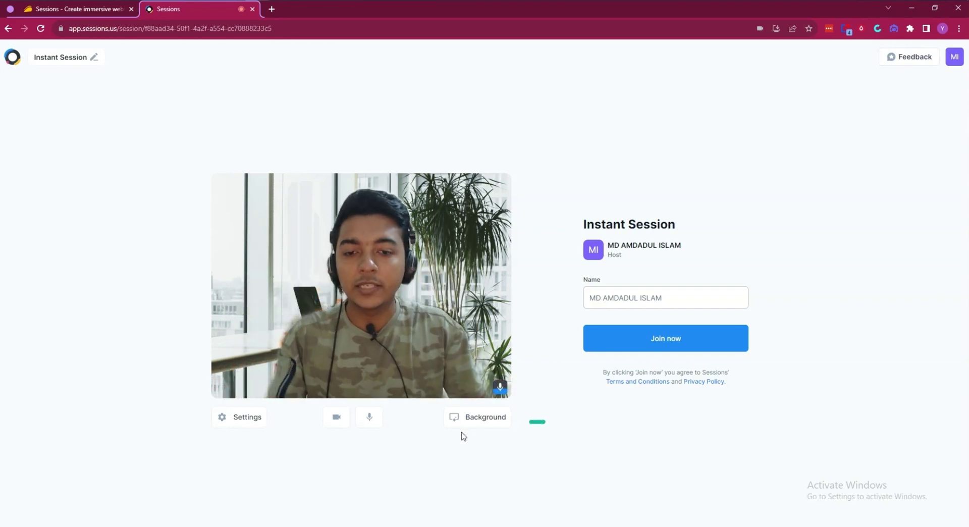
- Switch the camera background to Light blur instead
{"action": "left_click", "coordinate": [475, 417]}
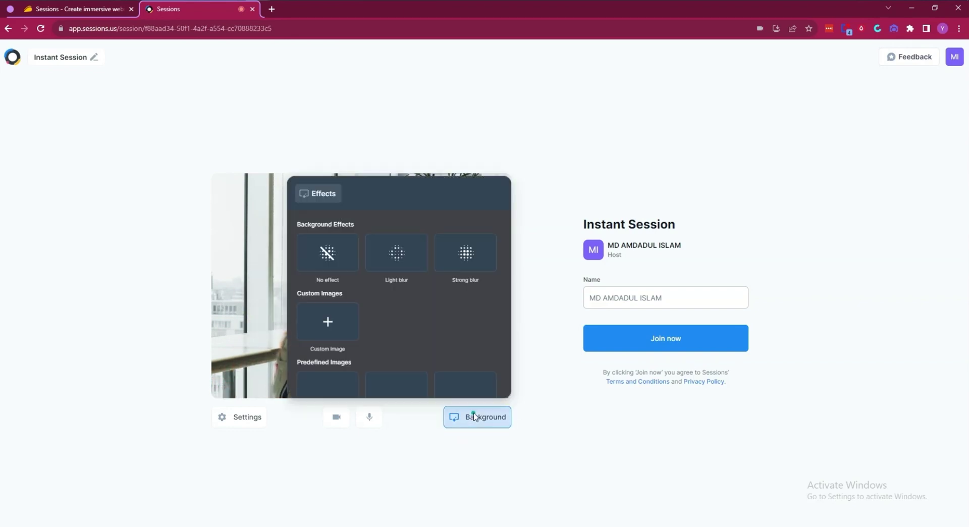
{"action": "left_click", "coordinate": [409, 273]}
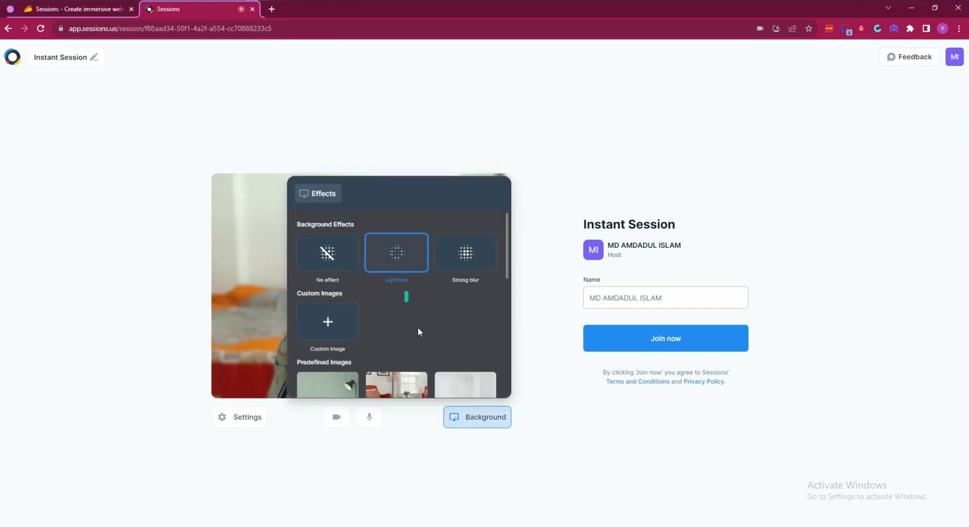
{"action": "left_click", "coordinate": [541, 376]}
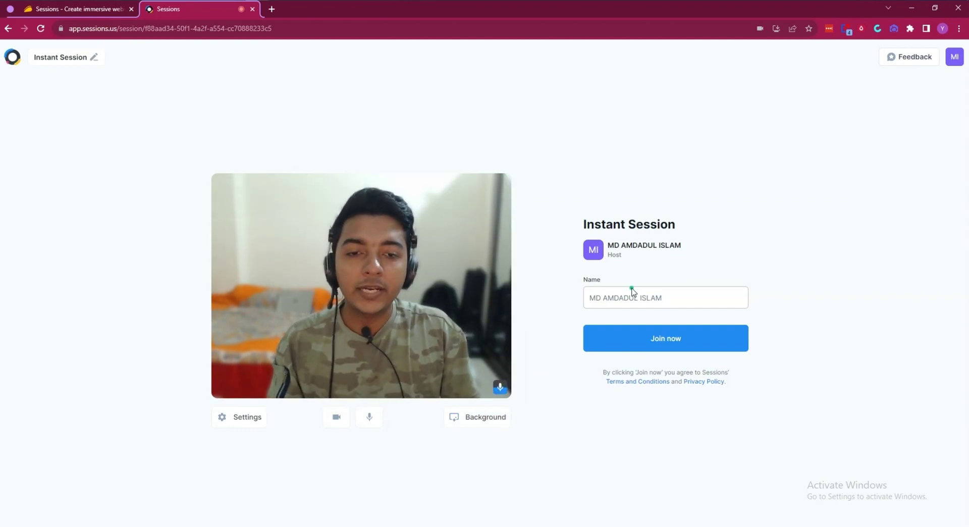
- Join the Instant Session as host, dismiss the slow-performance warning, and copy the session link
{"action": "left_click_drag", "start_coordinate": [597, 299], "coordinate": [686, 303]}
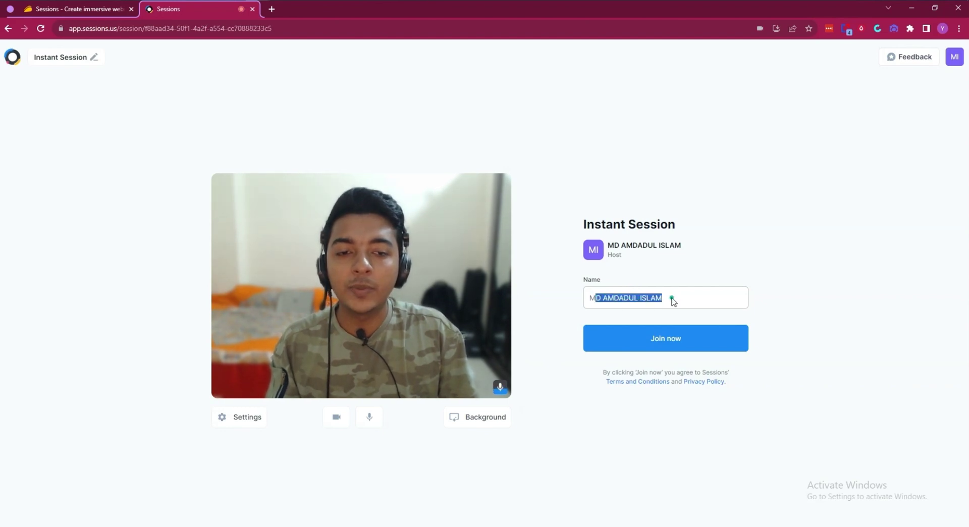
{"action": "left_click", "coordinate": [657, 307]}
{"action": "left_click", "coordinate": [659, 343]}
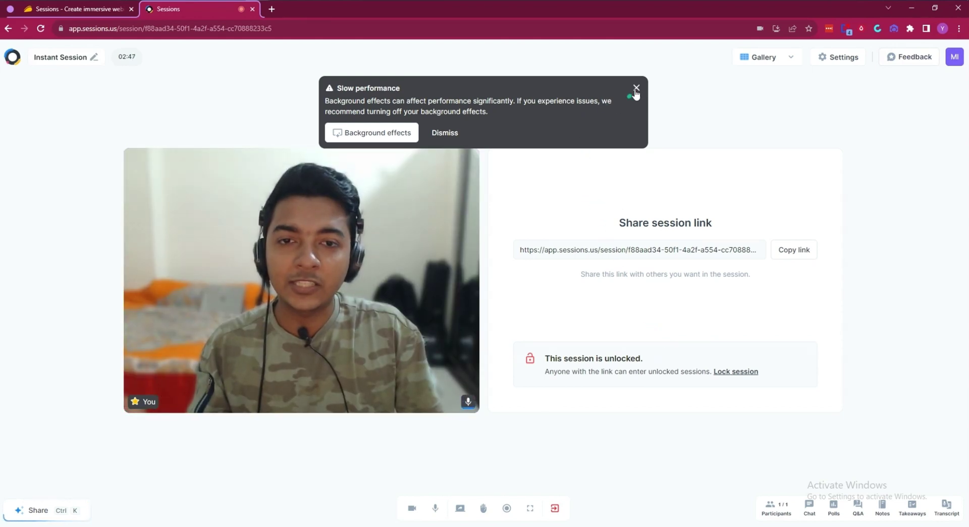
{"action": "left_click", "coordinate": [636, 89]}
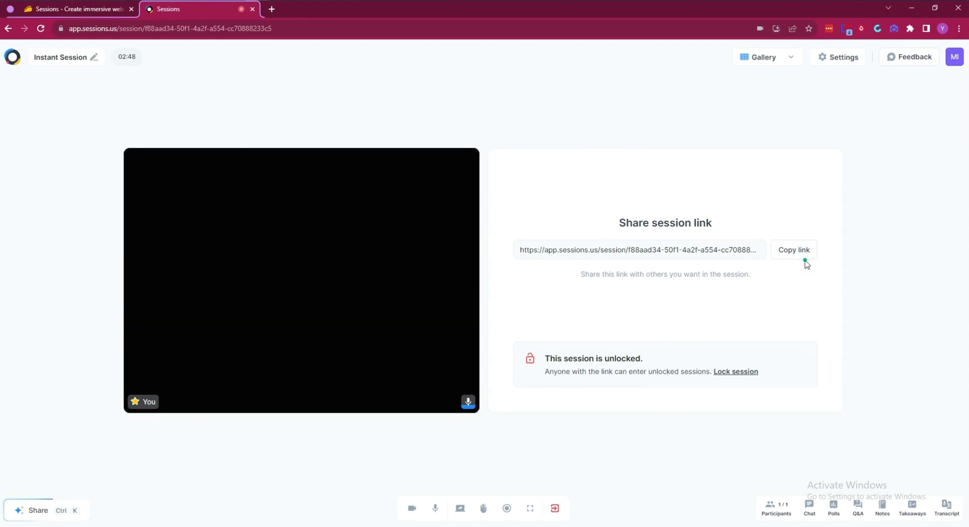
{"action": "left_click", "coordinate": [797, 251]}
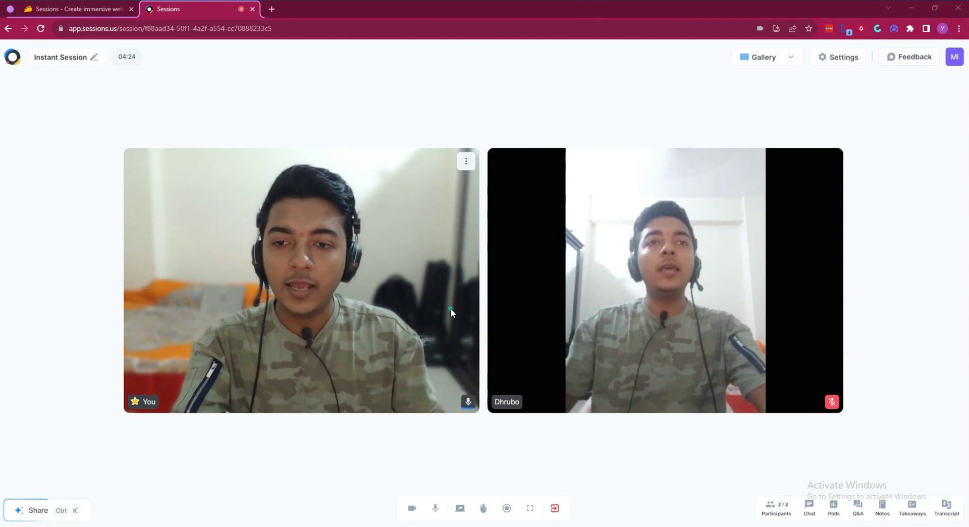
- Mute the microphone and view the participant list and session chat
{"action": "left_click", "coordinate": [469, 402]}
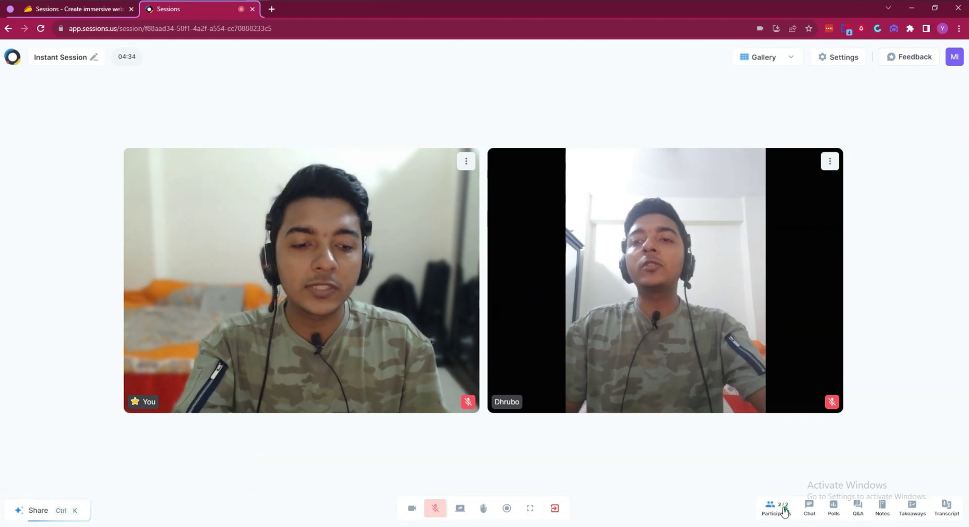
{"action": "left_click", "coordinate": [767, 509]}
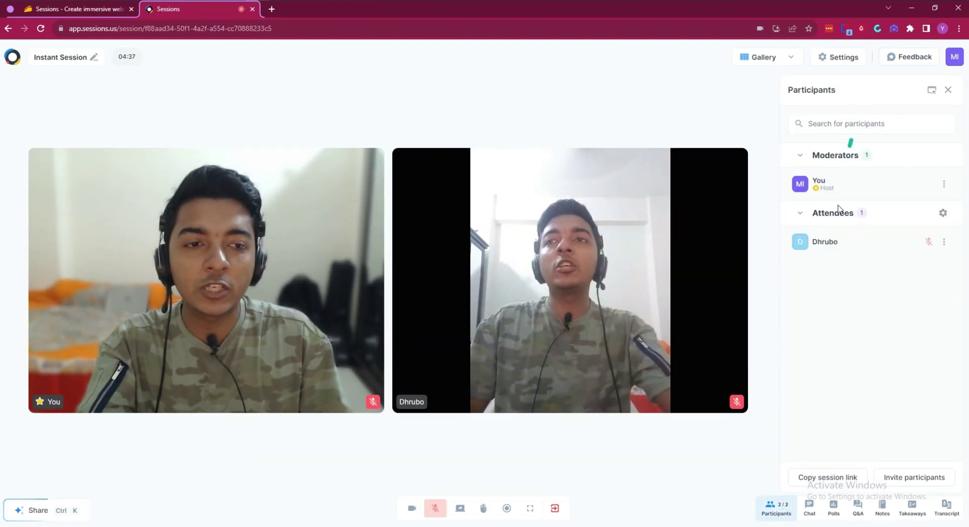
{"action": "left_click", "coordinate": [808, 508]}
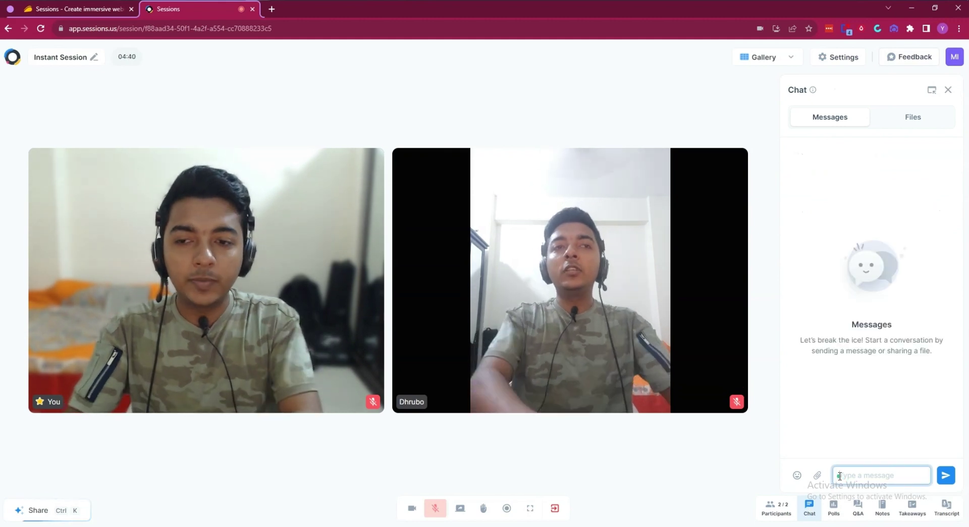
- Send 'hi' in the chat, check the shared Files, and open the Polls panel
{"action": "type", "text": "hi"}
{"action": "key", "text": "BackSpace"}
{"action": "key", "text": "BackSpace"}
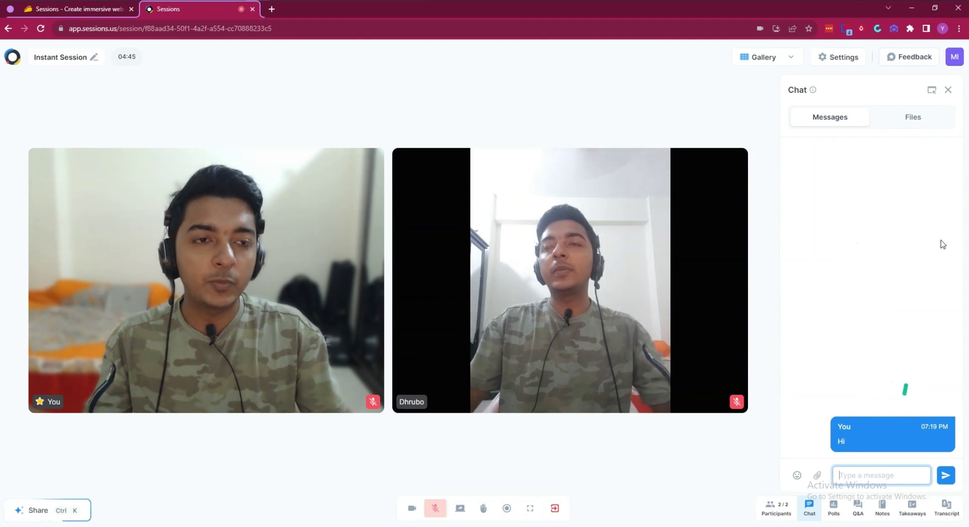
{"action": "left_click", "coordinate": [915, 118]}
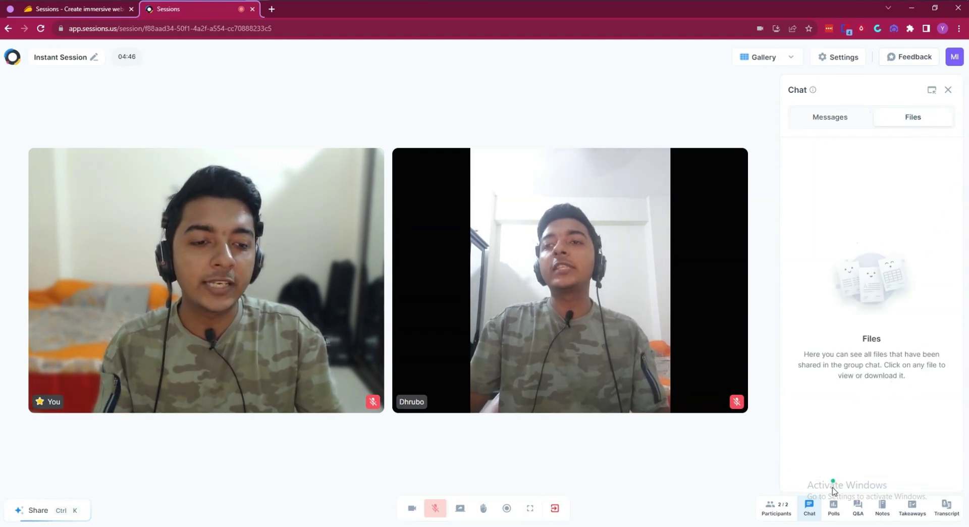
{"action": "left_click", "coordinate": [835, 503]}
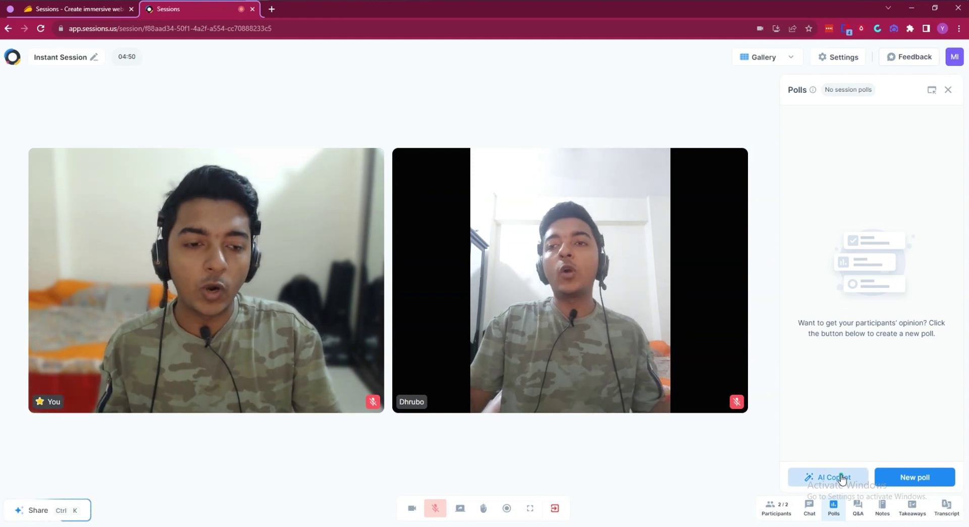
- In AI Copilot, describe a poll testing participants' knowledge of Search Engine Optimization
{"action": "left_click", "coordinate": [841, 478]}
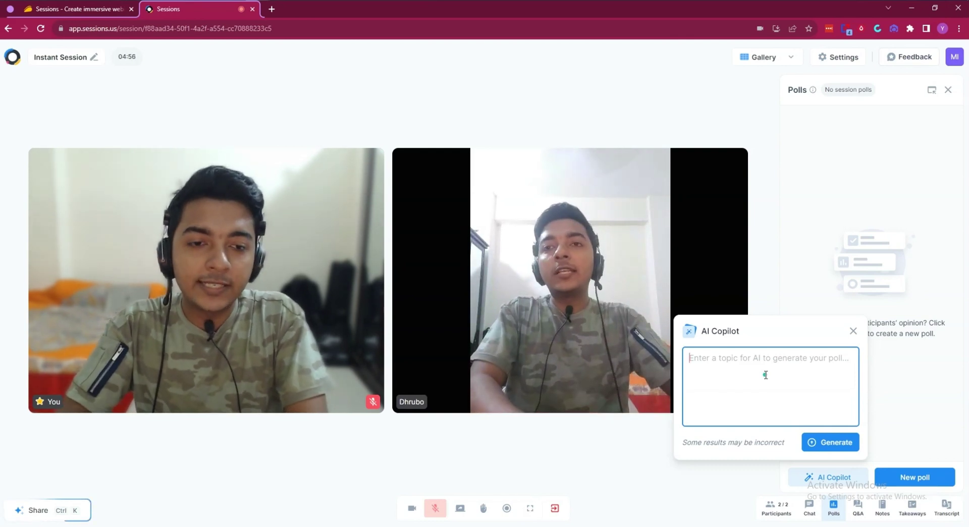
{"action": "type", "text": "I want to cr"}
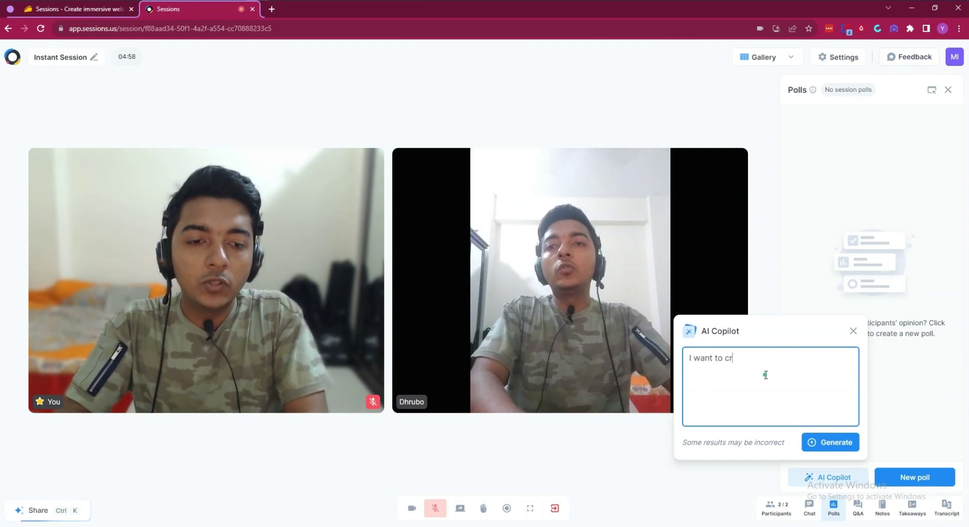
{"action": "type", "text": "eate a poll"}
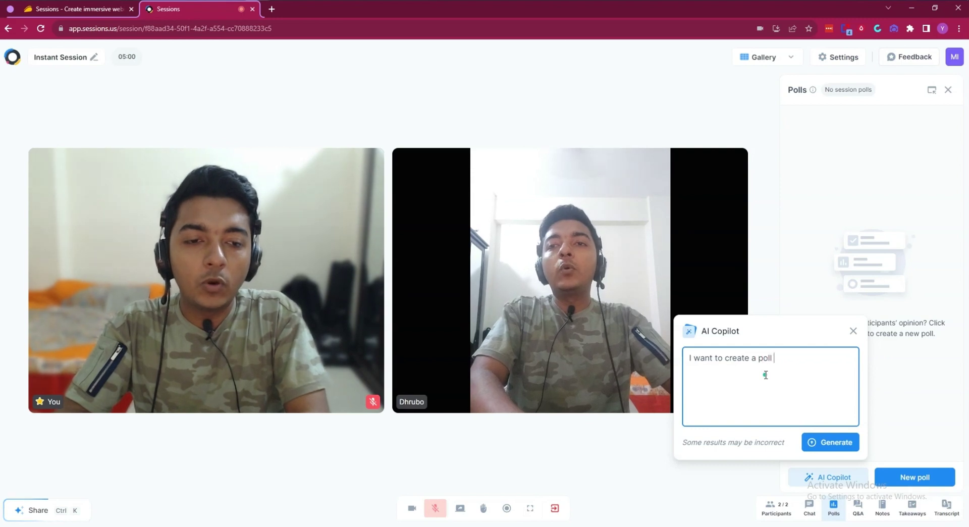
{"action": "type", "text": " where I c"}
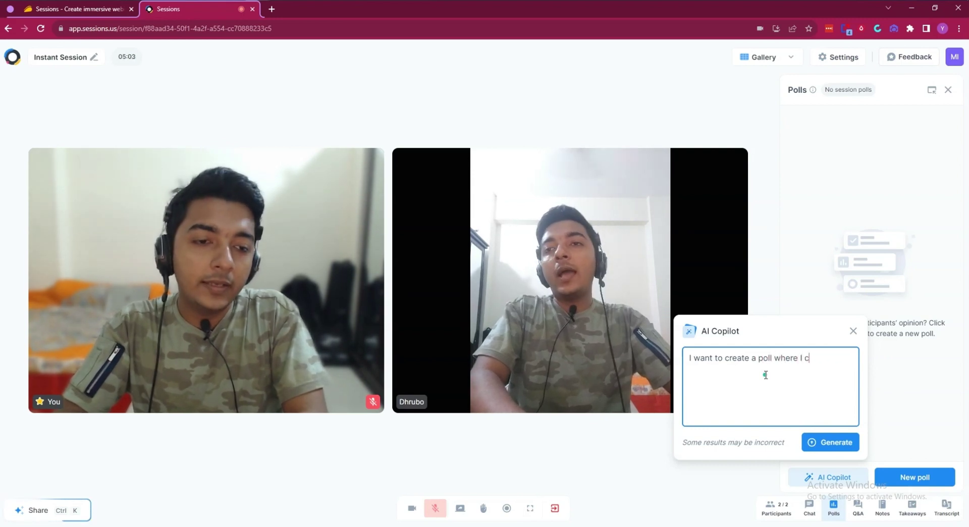
{"action": "type", "text": "an test the knowladge about Search Engine Optimiz"}
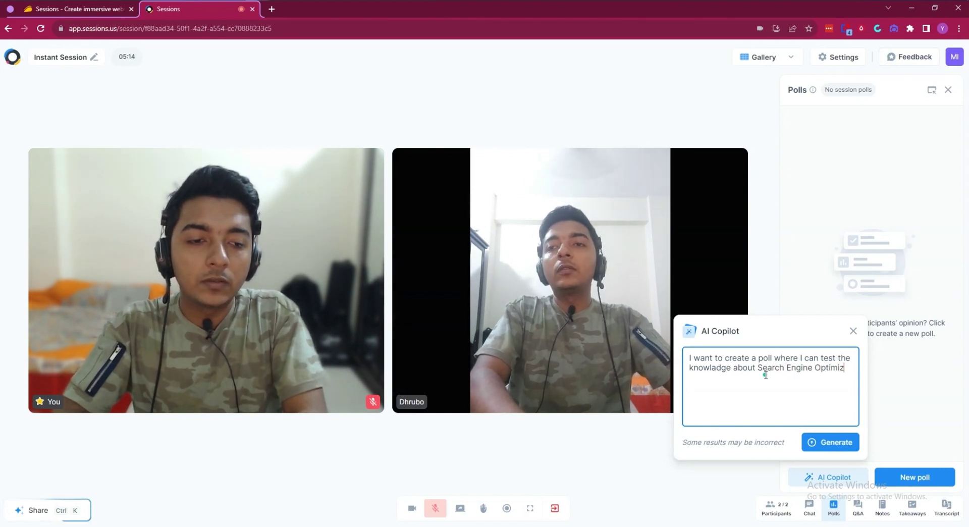
{"action": "type", "text": "ation of the participants."}
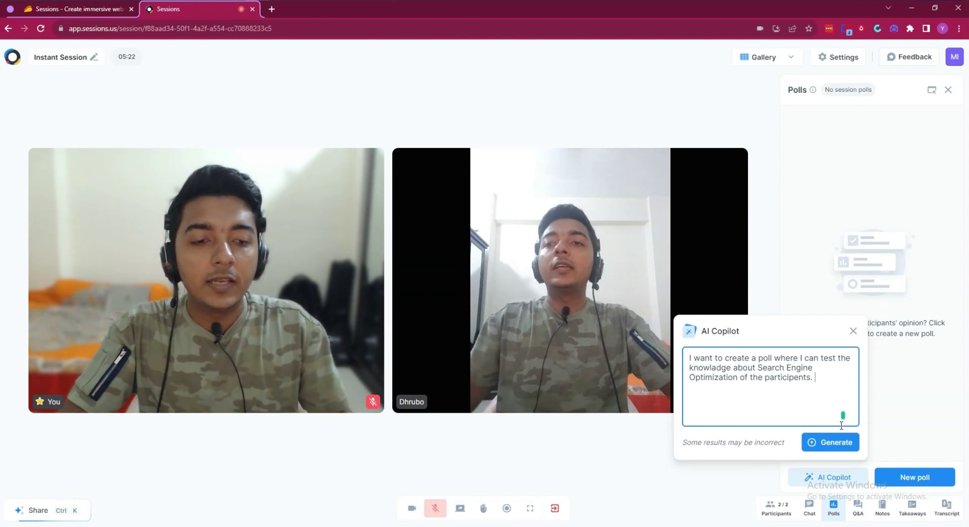
- Generate the SEO poll with AI, add it, and keep the answer type as Single choice
{"action": "left_click", "coordinate": [839, 443]}
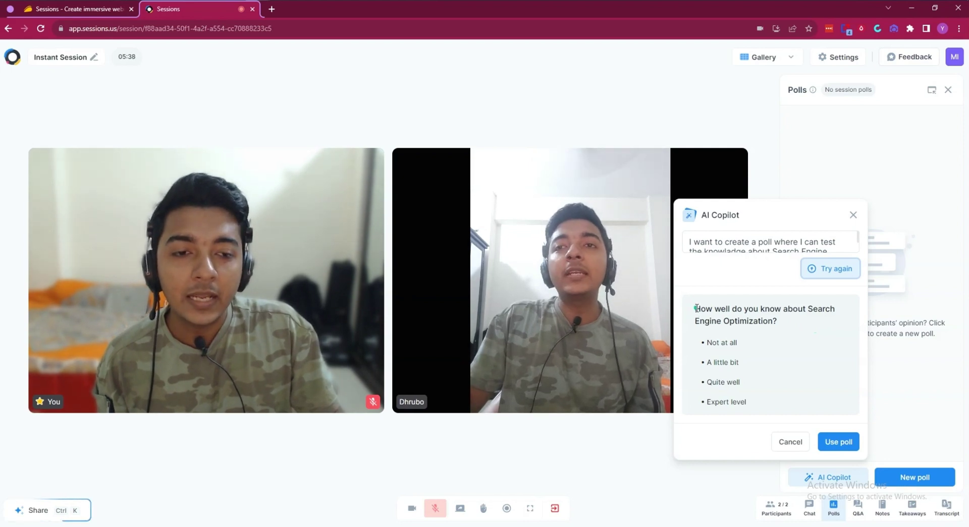
{"action": "left_click_drag", "start_coordinate": [696, 308], "coordinate": [774, 321]}
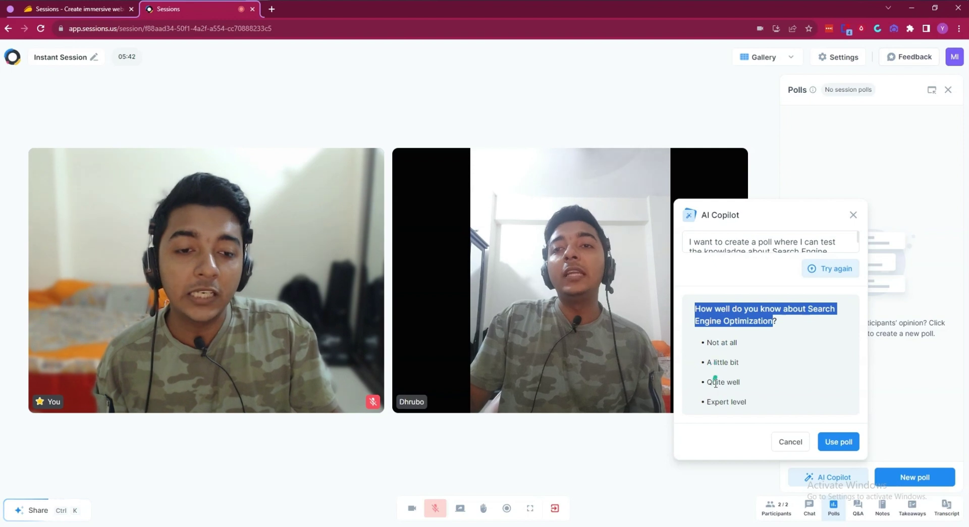
{"action": "left_click", "coordinate": [839, 443]}
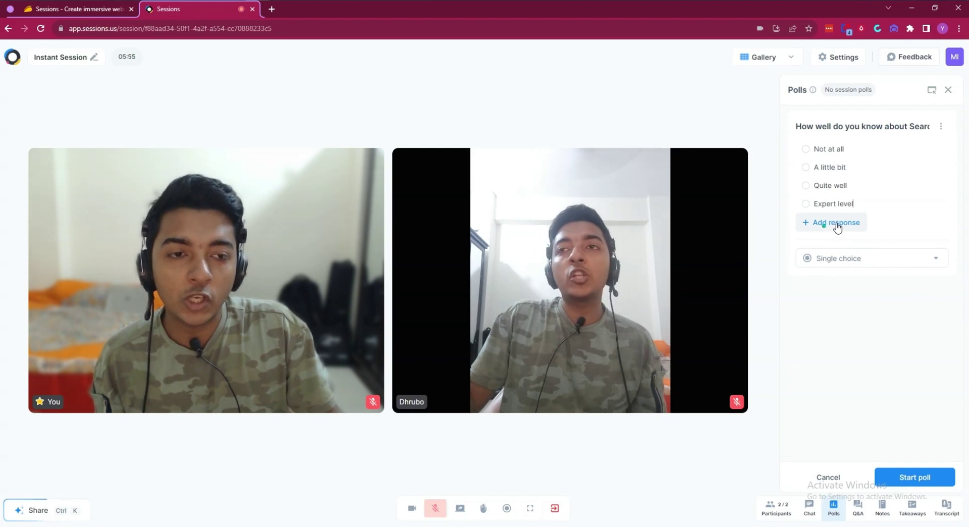
{"action": "left_click", "coordinate": [841, 258]}
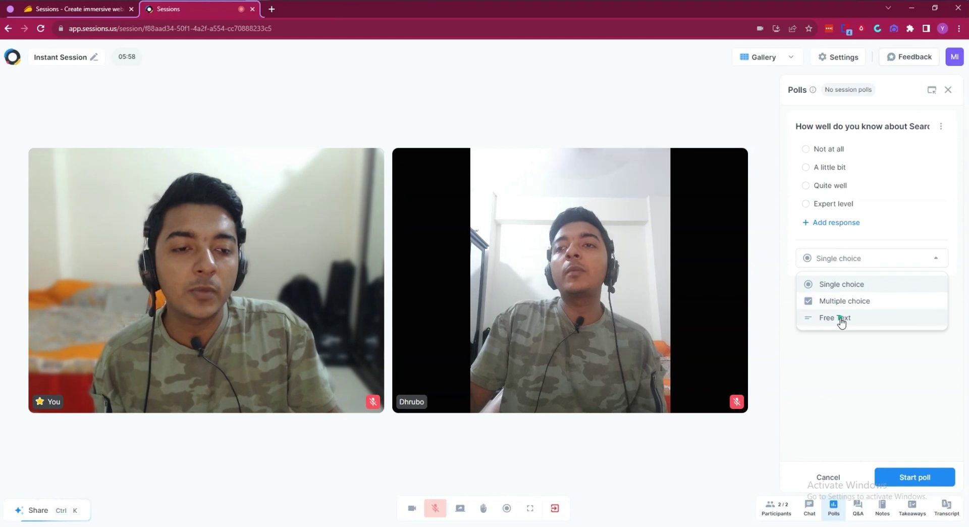
{"action": "left_click", "coordinate": [858, 362]}
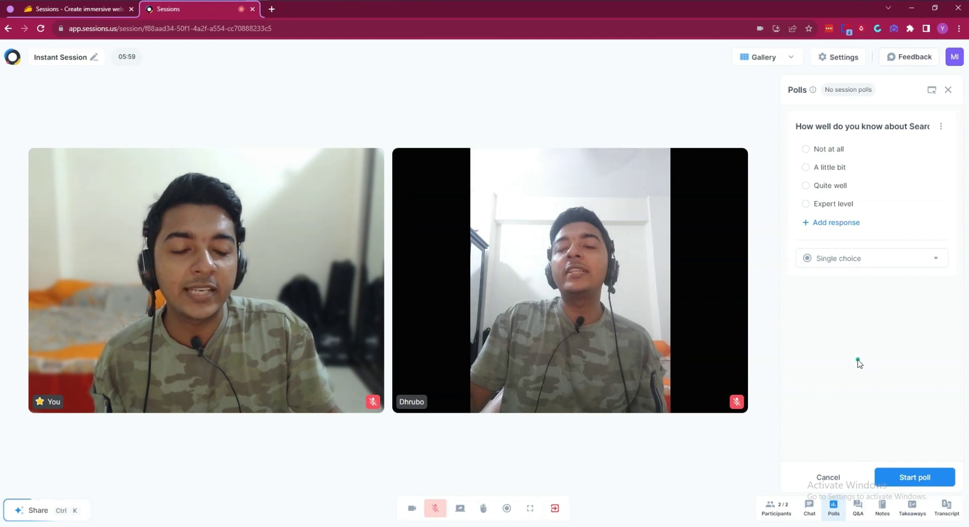
- Start the SEO poll and submit a vote for 'A little bit'
{"action": "left_click", "coordinate": [915, 478]}
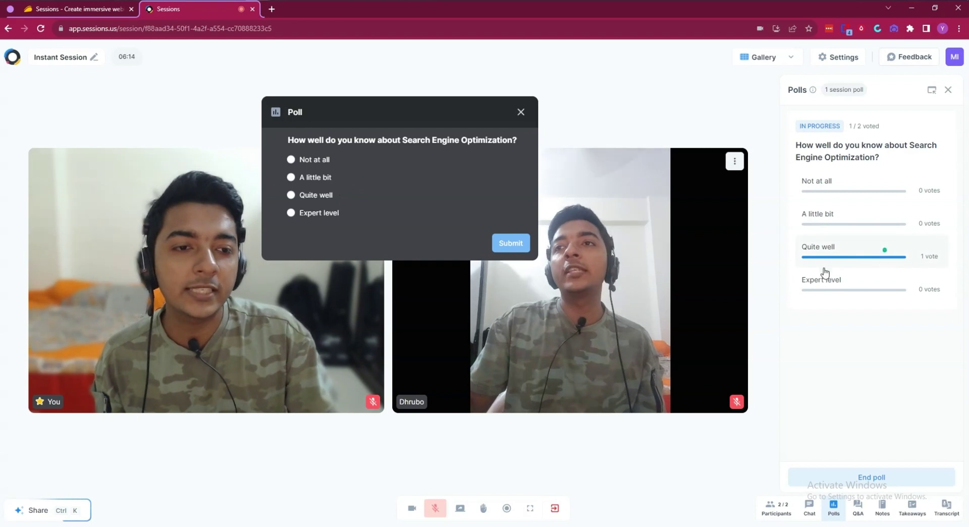
{"action": "left_click", "coordinate": [318, 180]}
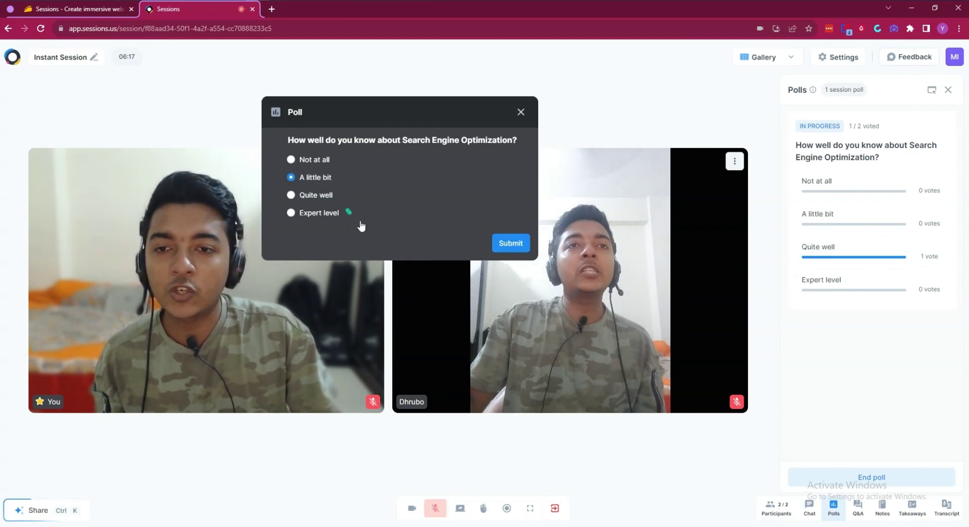
{"action": "left_click", "coordinate": [511, 243]}
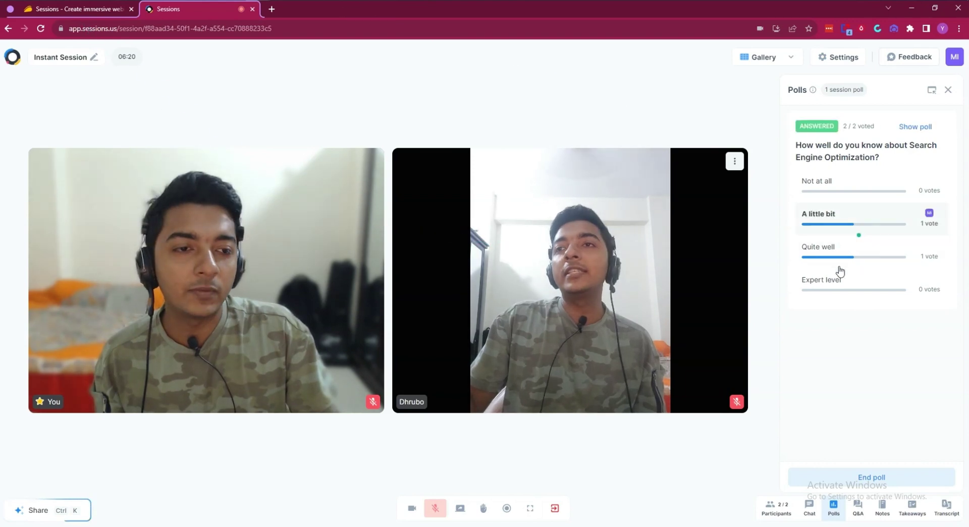
- Show the poll results, end the poll once both votes are in, and close Polls
{"action": "left_click", "coordinate": [927, 126]}
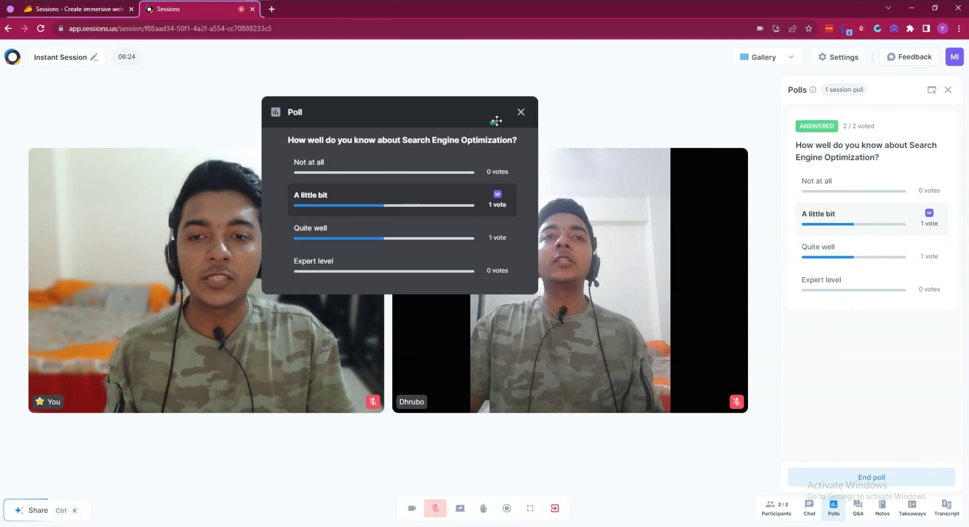
{"action": "left_click", "coordinate": [521, 113]}
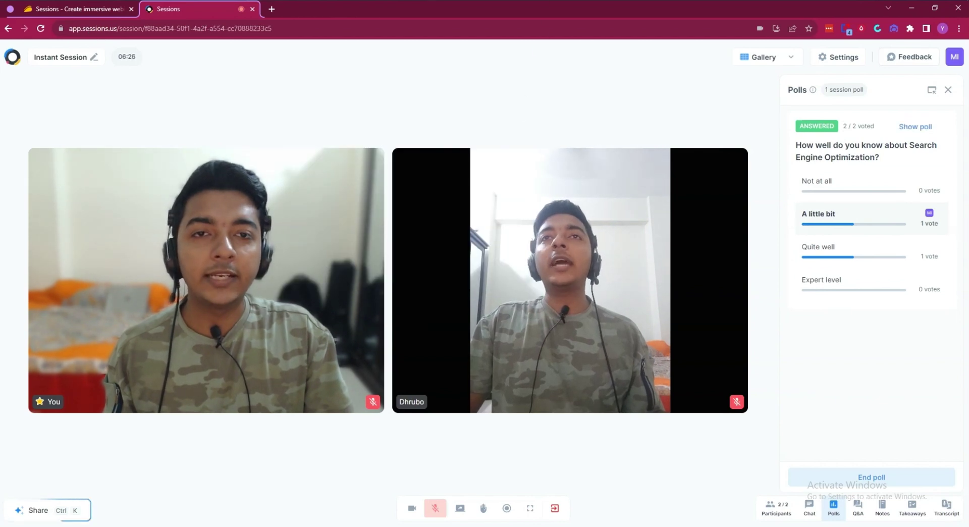
{"action": "left_click", "coordinate": [902, 479]}
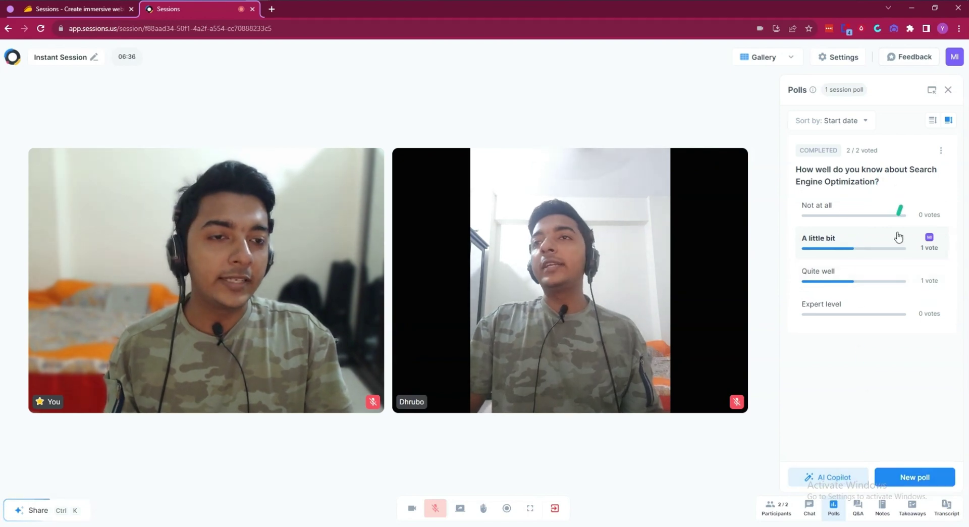
{"action": "left_click", "coordinate": [900, 482]}
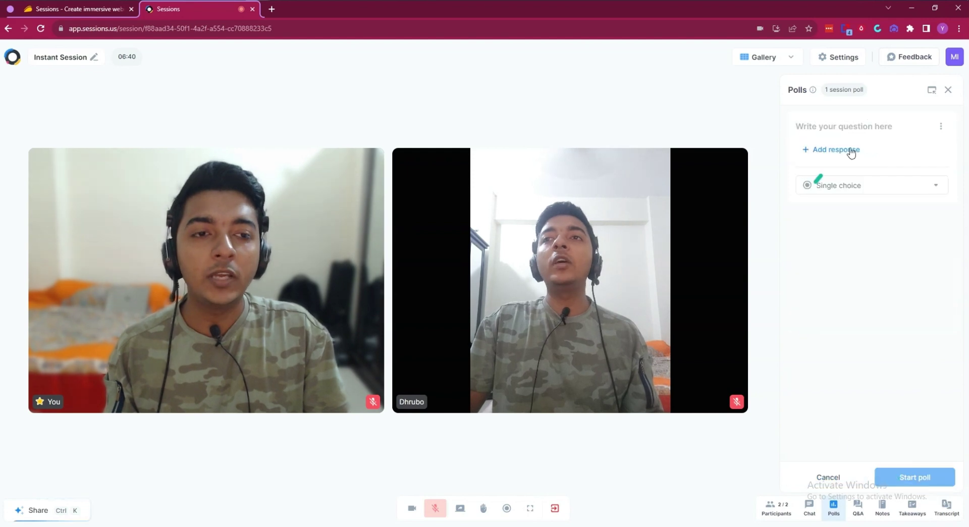
{"action": "left_click", "coordinate": [949, 90]}
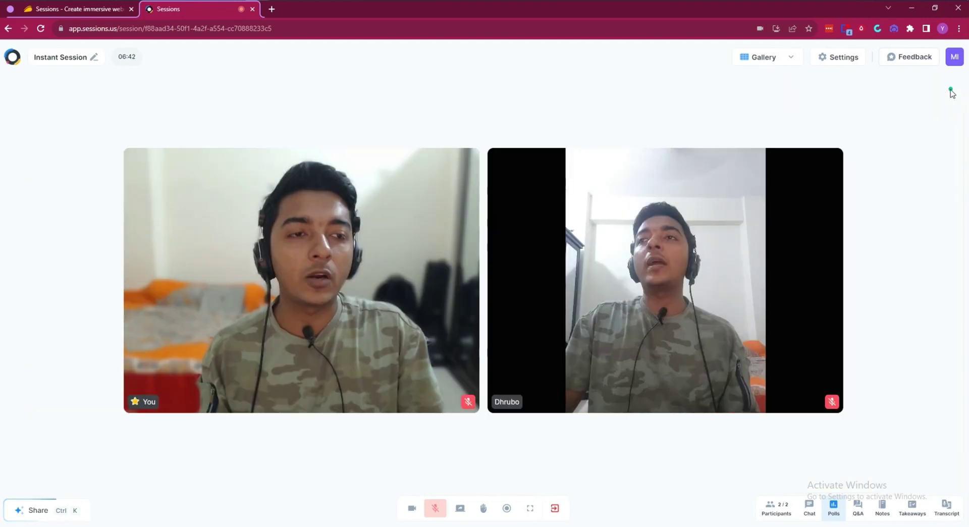
- Post the non-anonymous question 'Where from you?' in the Q&A panel
{"action": "left_click", "coordinate": [857, 509]}
{"action": "left_click", "coordinate": [842, 473]}
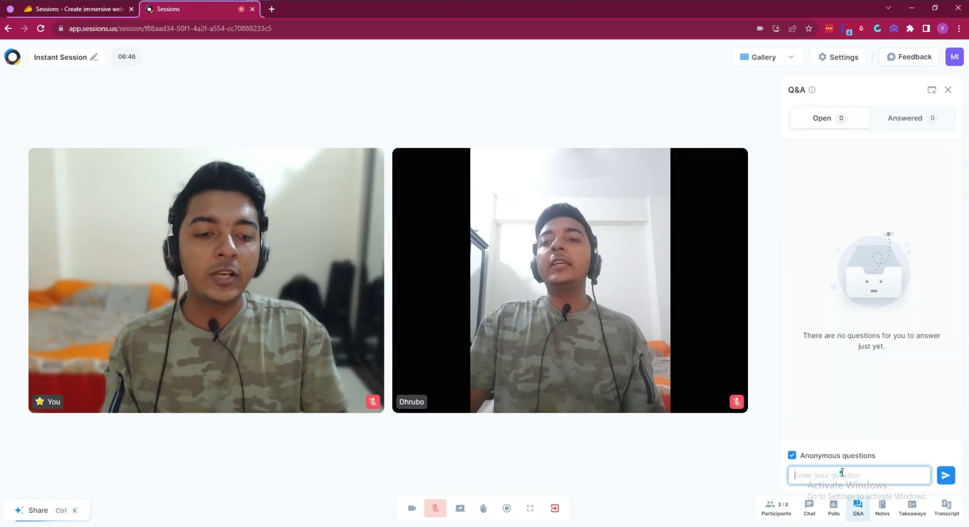
{"action": "left_click", "coordinate": [794, 455]}
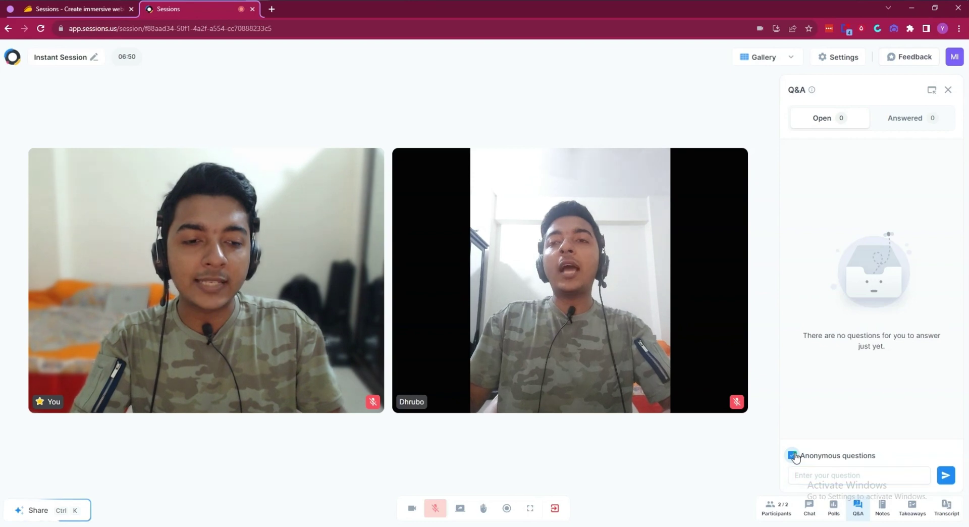
{"action": "left_click", "coordinate": [793, 455]}
{"action": "left_click", "coordinate": [820, 476]}
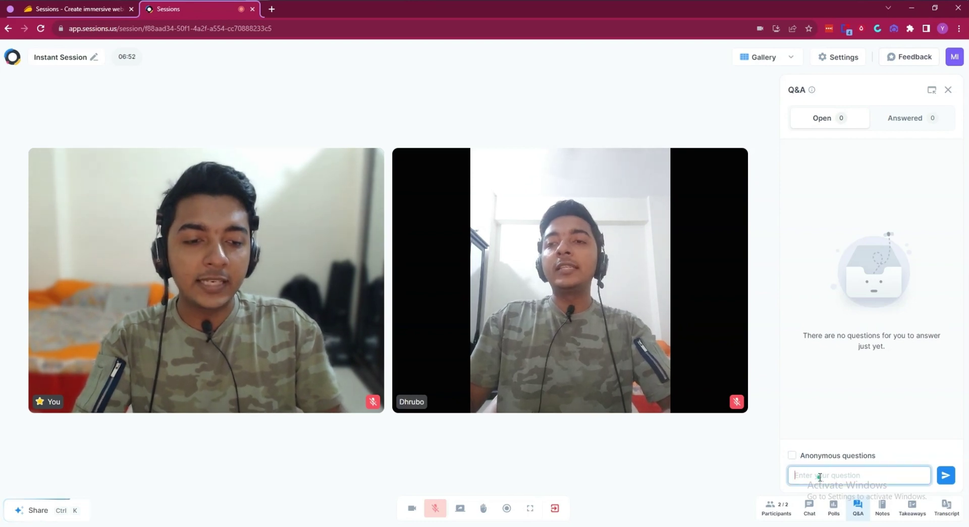
{"action": "type", "text": "W"}
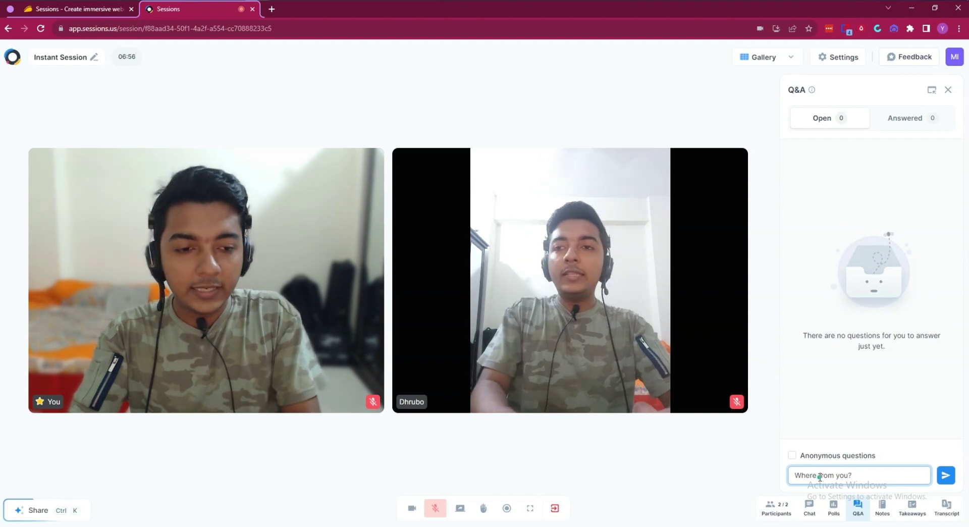
{"action": "type", "text": "here from you?"}
{"action": "key", "text": "Return"}
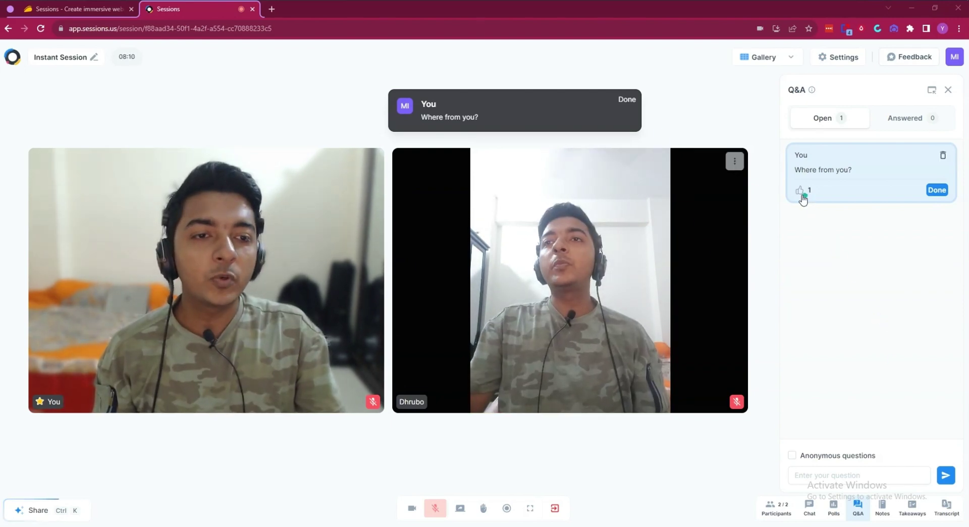
- Upvote the question to 2, mark it answered, and check the Answered and Open lists
{"action": "left_click", "coordinate": [802, 196]}
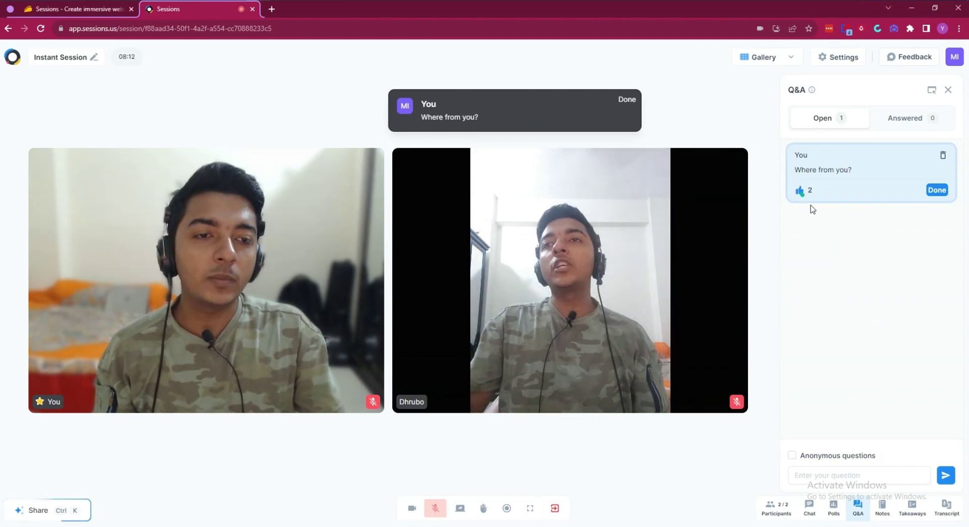
{"action": "left_click", "coordinate": [937, 191]}
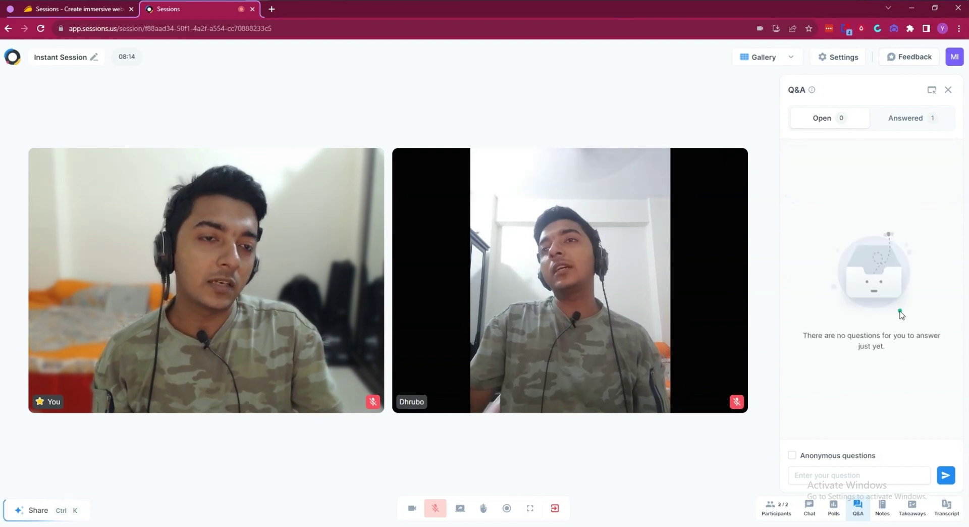
{"action": "left_click", "coordinate": [915, 121]}
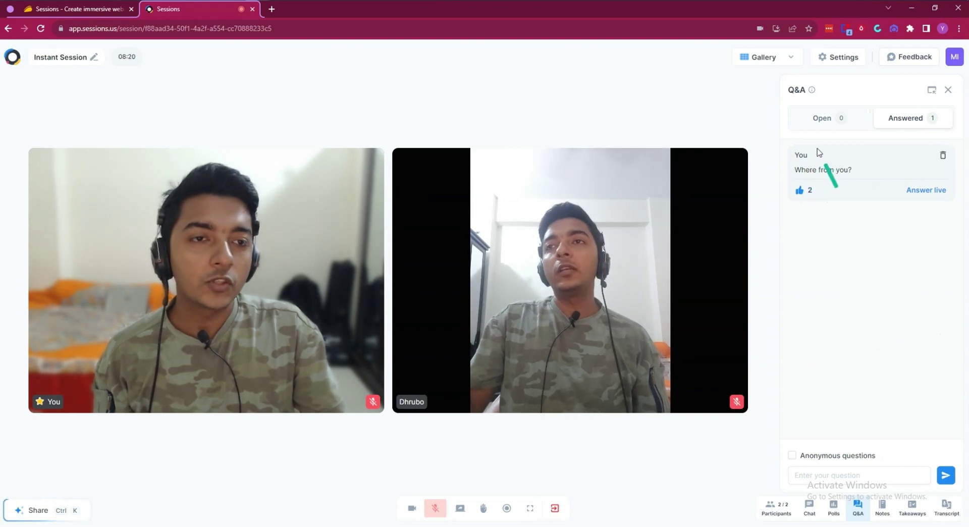
{"action": "left_click", "coordinate": [819, 130]}
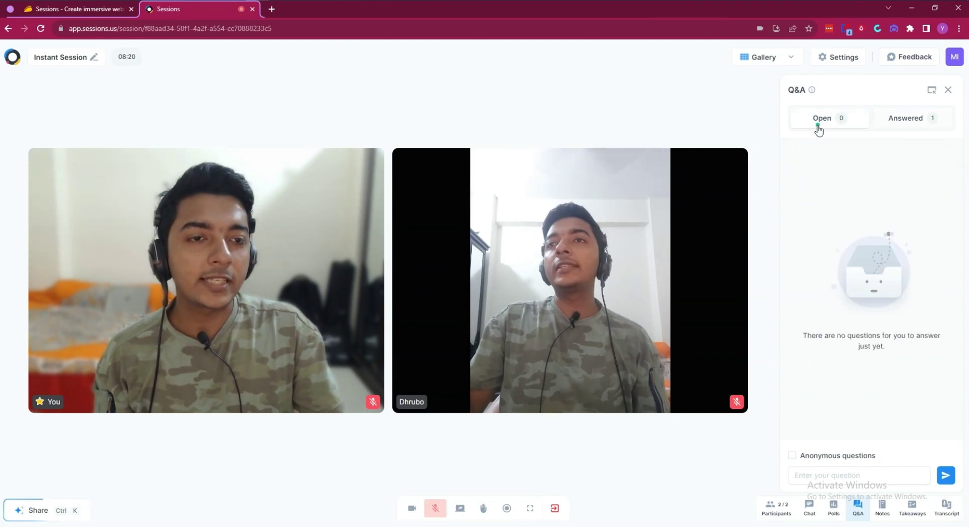
- Paste the engaging-virtual-audiences text into both the private notes and the takeaways
{"action": "left_click", "coordinate": [882, 518]}
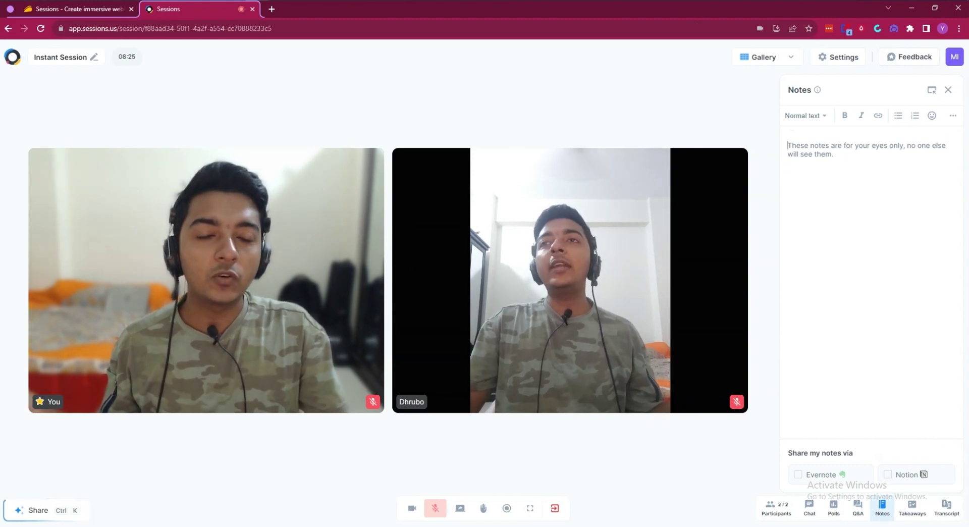
{"action": "type", "text": "It's hard to tell if you're connecting with your virtual audience when you're streaming to a bunch of mic-off, camera-off squares. (\"How are y'all doing tonight?! ...Still there??\") If you want people to engage with and retain info from your webinars and product demos, you're gonna need to do more than just show up on video. You need an AI-powered meeting platform that makes it easy to create, manage, and present interactive video experiences that delight attendees. Jump into Sessions."}
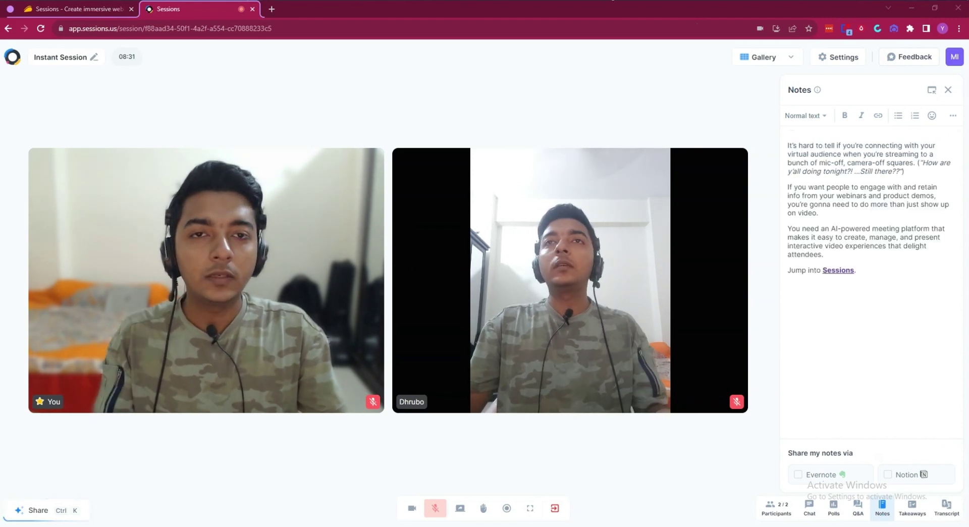
{"action": "left_click", "coordinate": [913, 507]}
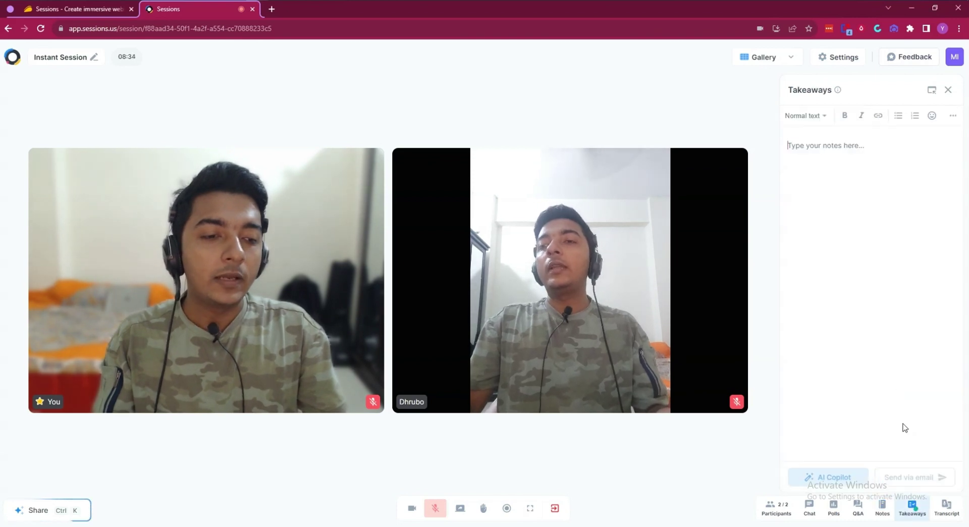
{"action": "type", "text": "It's hard to tell if you're connecting with your virtual audience when you're streaming to a bunch of mic-off, camera-off squares. (\"How are y'all doing tonight?! ...Still there??\") If you want people to engage with and retain info from your webinars and product demos, you're gonna need to do more than just show up on video. You need an AI-powered meeting platform that makes it easy to create, manage, and present interactive video experiences that delight attendees. Jump into Sessions."}
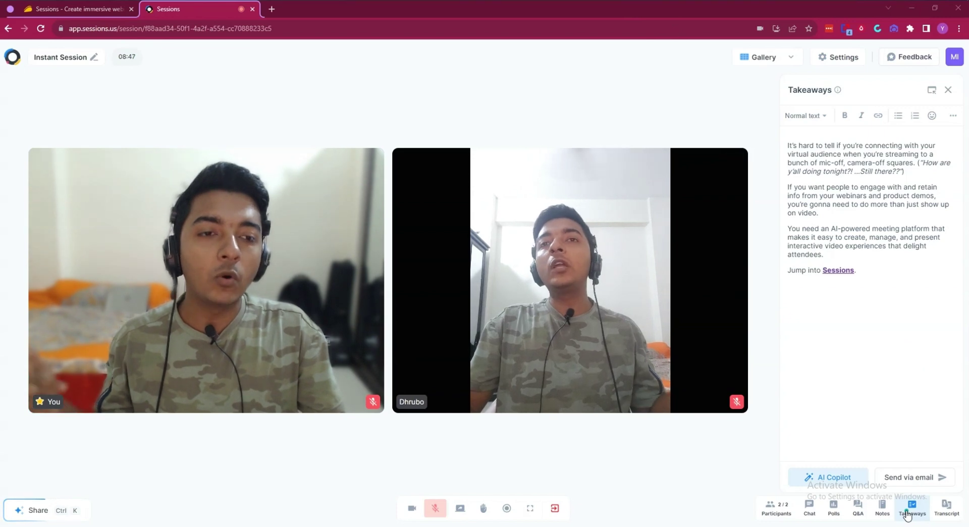
- Paste the text into the takeaways once more and return to the private notes
{"action": "left_click", "coordinate": [884, 510]}
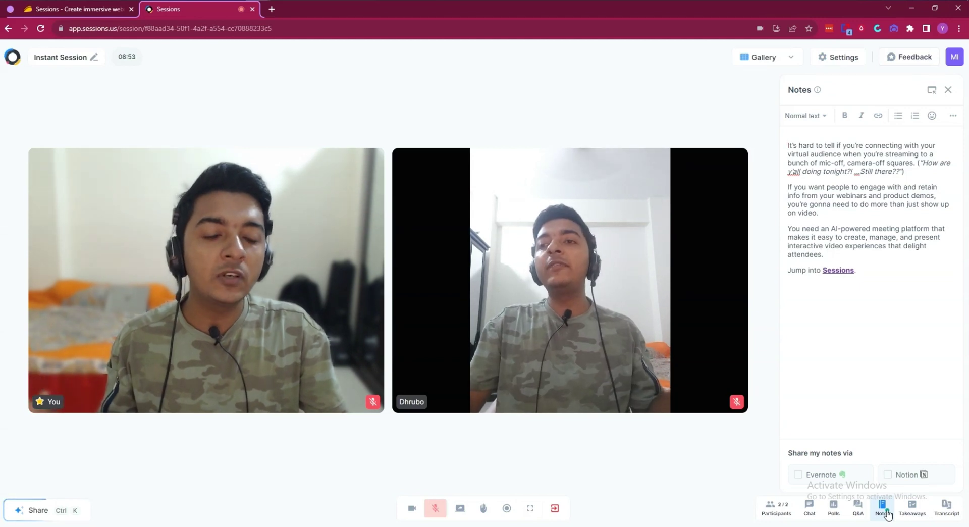
{"action": "left_click", "coordinate": [915, 512]}
{"action": "type", "text": "It’s hard to tell if you’re connecting with your virtual audience when you’re streaming to a bunch of mic-off, camera-off squares. (\"How are y’all doing tonight?! …Still there??\") If you want people to engage with and retain info from your webinars and product demos, you’re gonna need to do more than just show up on video. You need an AI-powered meeting platform that makes it easy to create, manage, and present interactive video experiences that delight attendees. Jump into Sessions."}
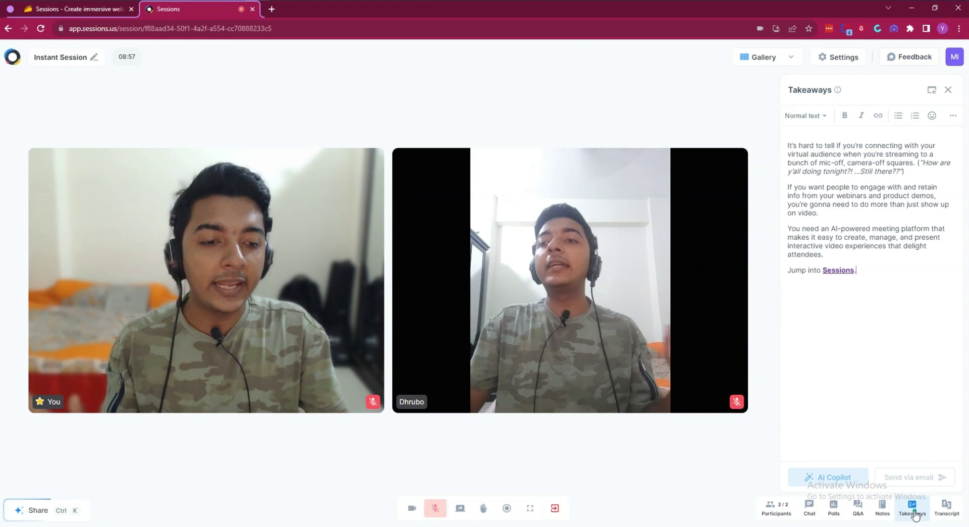
{"action": "left_click", "coordinate": [883, 507]}
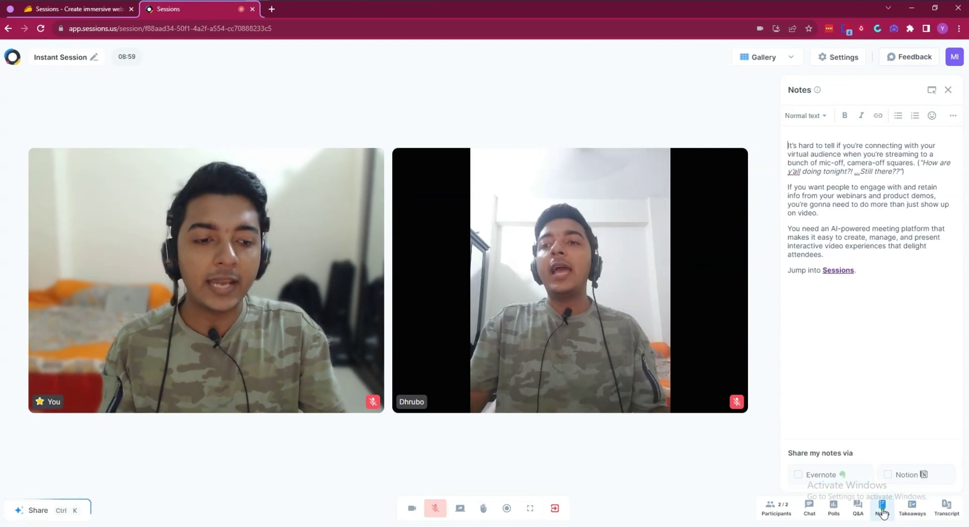
{"action": "mouse_move", "coordinate": [809, 476]}
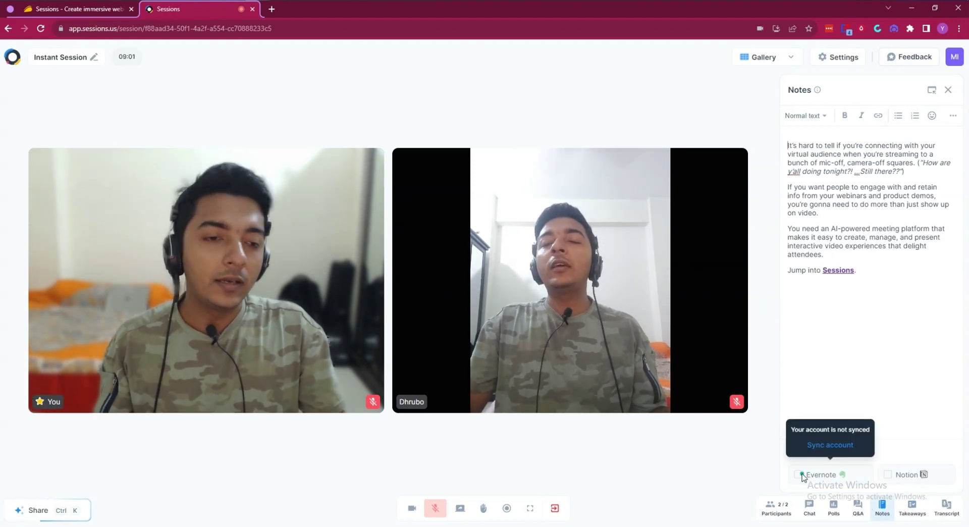
{"action": "mouse_move", "coordinate": [915, 476]}
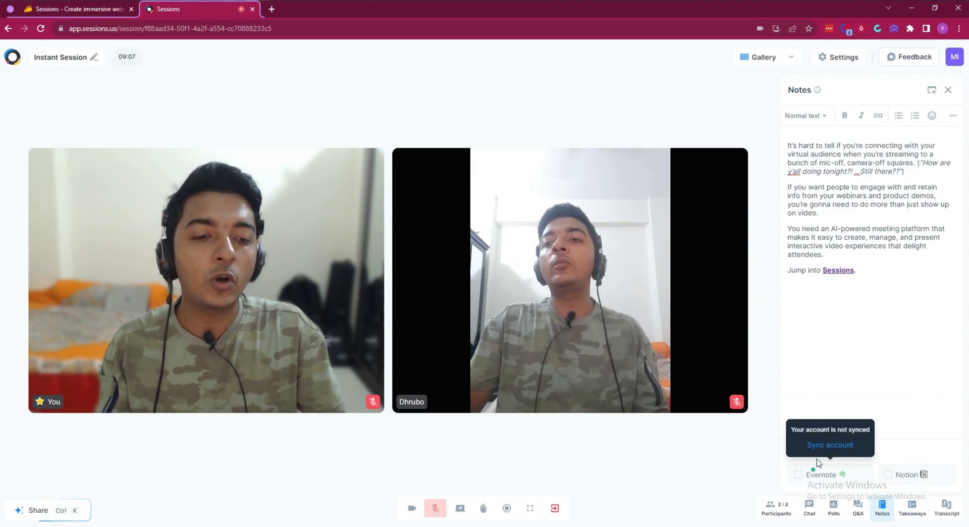
- Start live transcription from the transcript panel and dismiss the supported languages notice
{"action": "left_click", "coordinate": [942, 515]}
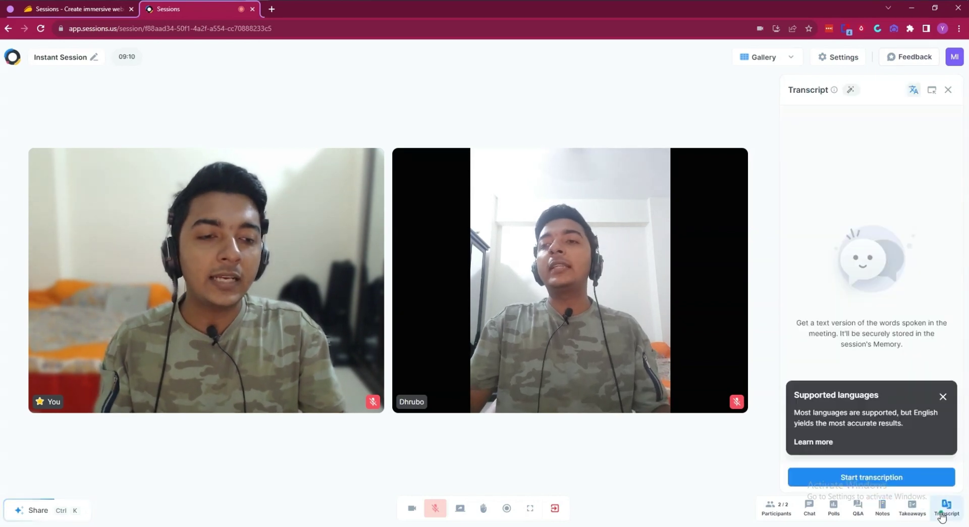
{"action": "left_click", "coordinate": [878, 483]}
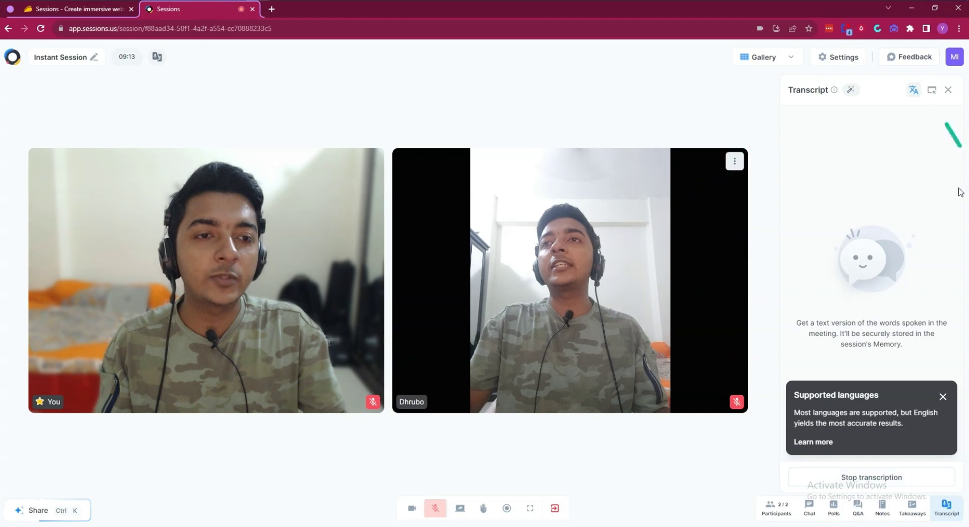
{"action": "left_click", "coordinate": [943, 397]}
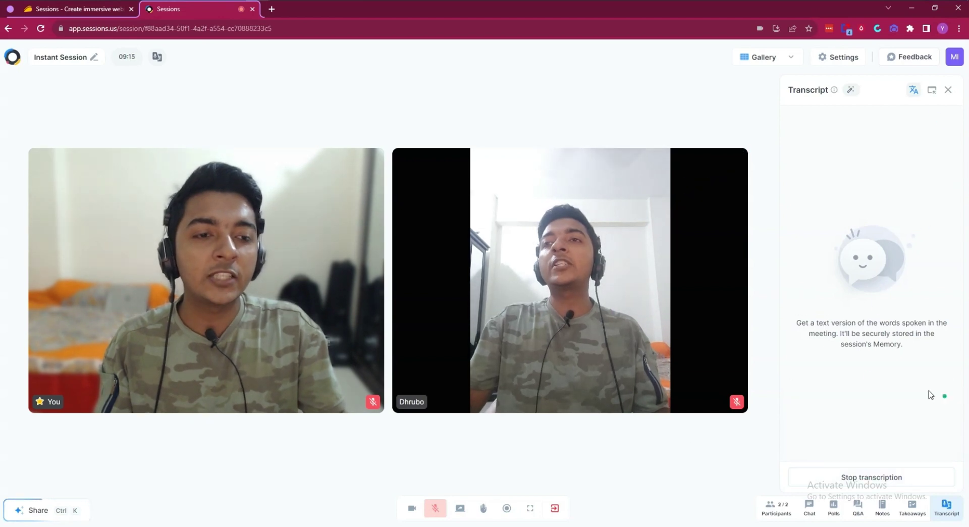
- Browse the transcript translation languages and keep English selected
{"action": "left_click", "coordinate": [914, 91]}
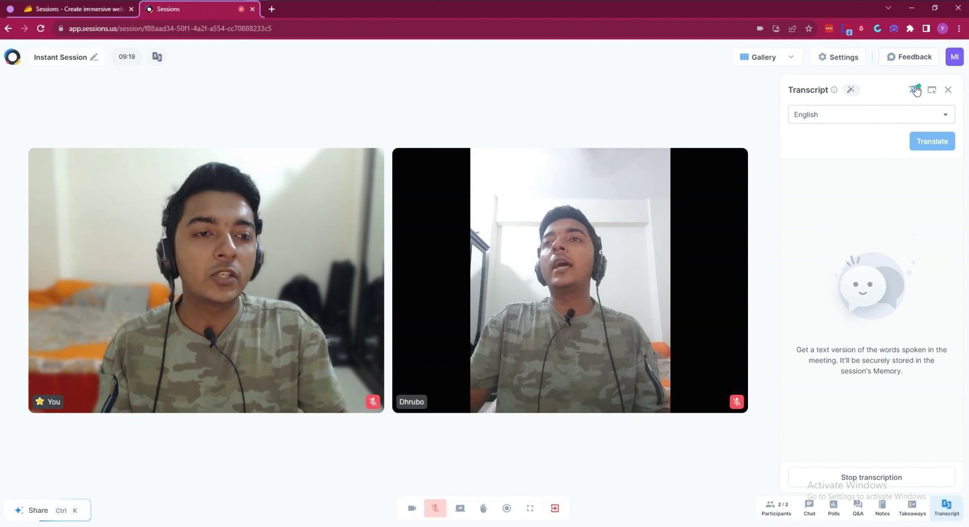
{"action": "left_click", "coordinate": [824, 120]}
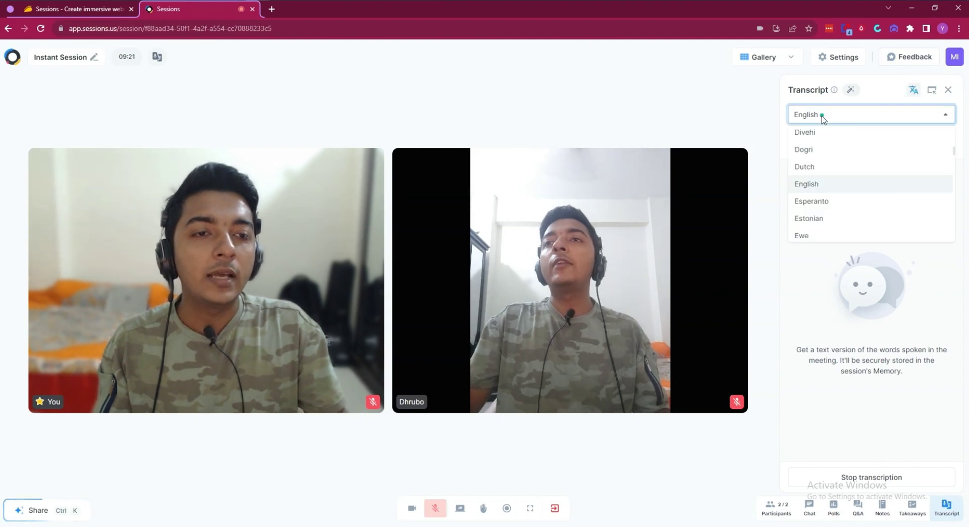
{"action": "left_click", "coordinate": [824, 119]}
{"action": "left_click", "coordinate": [822, 116]}
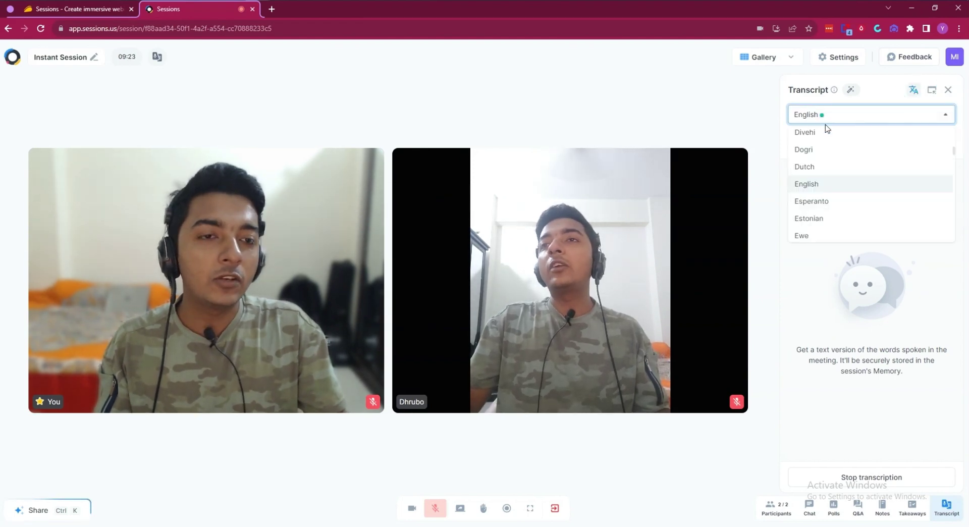
{"action": "scroll", "coordinate": [830, 154], "scroll_direction": "up", "scroll_amount": 10}
{"action": "scroll", "coordinate": [831, 156], "scroll_direction": "up", "scroll_amount": 2}
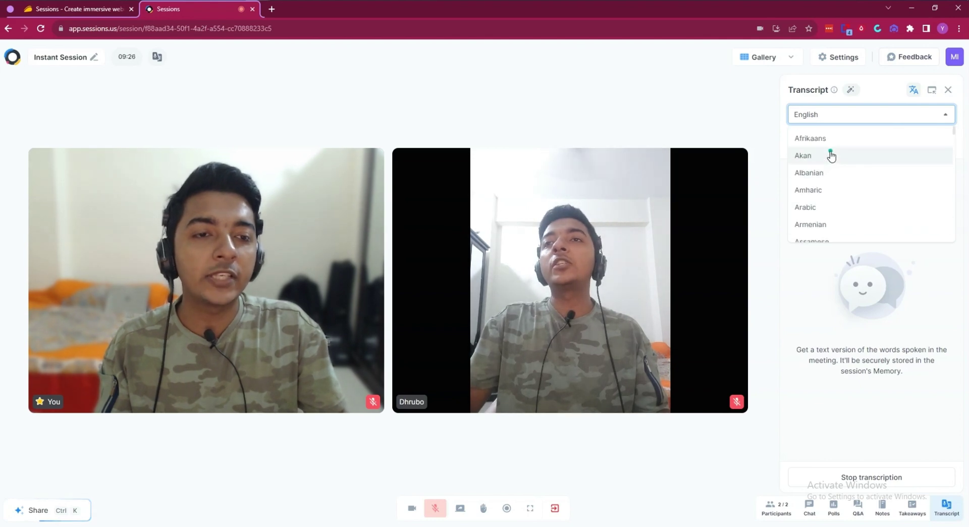
{"action": "scroll", "coordinate": [831, 157], "scroll_direction": "down", "scroll_amount": 12}
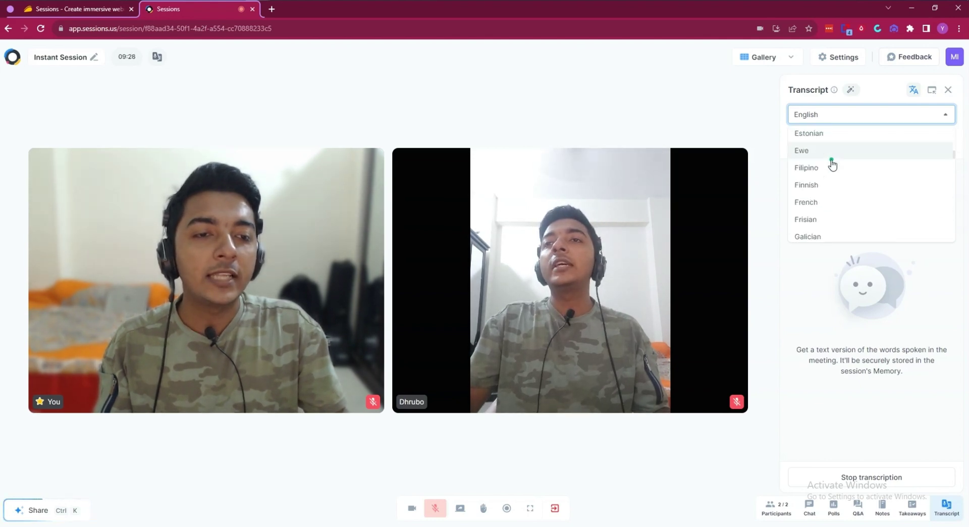
{"action": "scroll", "coordinate": [833, 164], "scroll_direction": "down", "scroll_amount": 10}
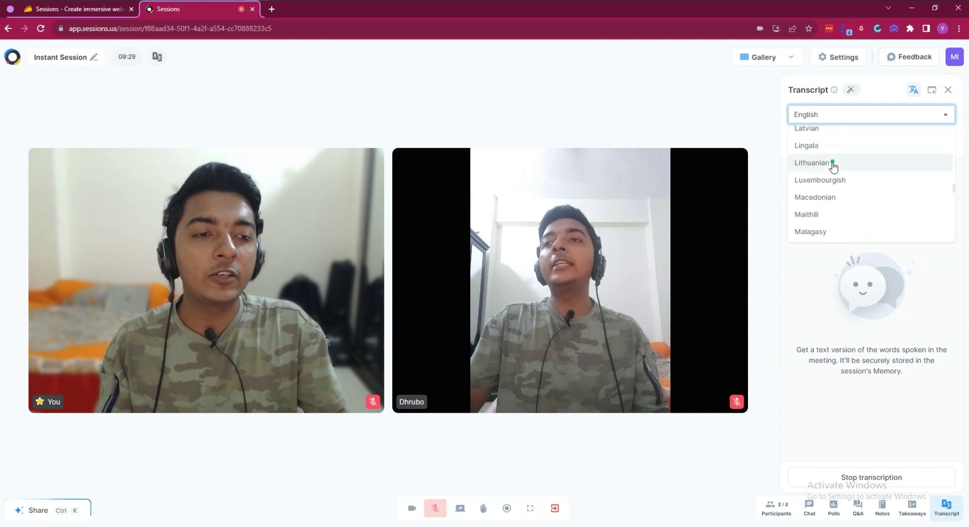
{"action": "scroll", "coordinate": [833, 167], "scroll_direction": "down", "scroll_amount": 10}
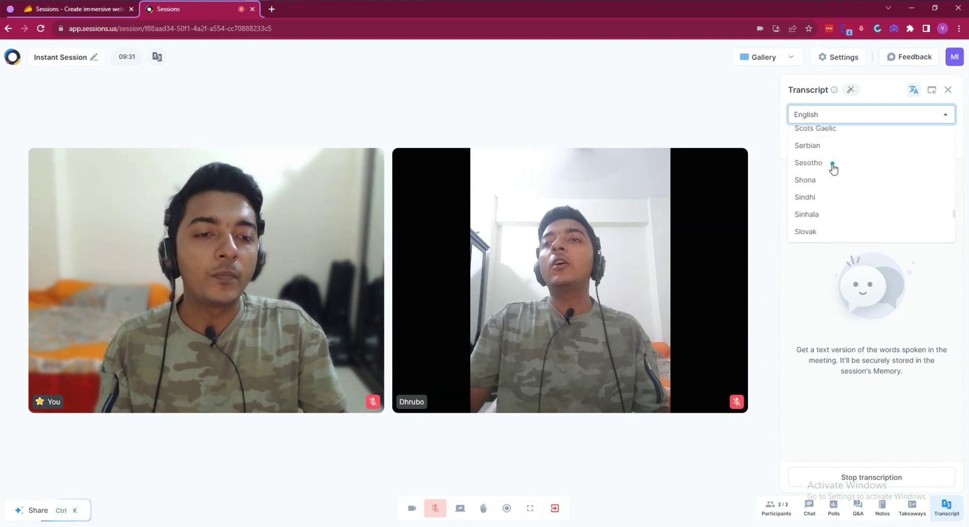
{"action": "scroll", "coordinate": [833, 167], "scroll_direction": "down", "scroll_amount": 6}
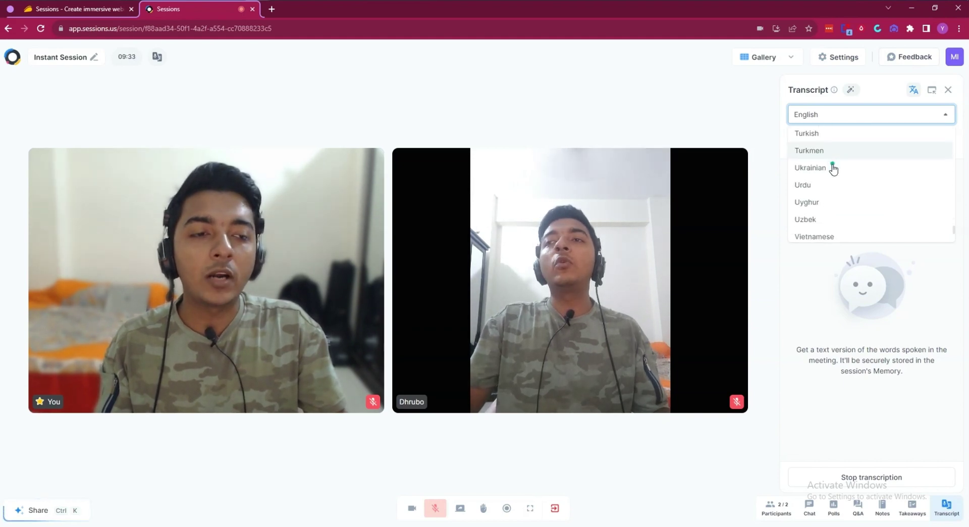
{"action": "left_click", "coordinate": [805, 306]}
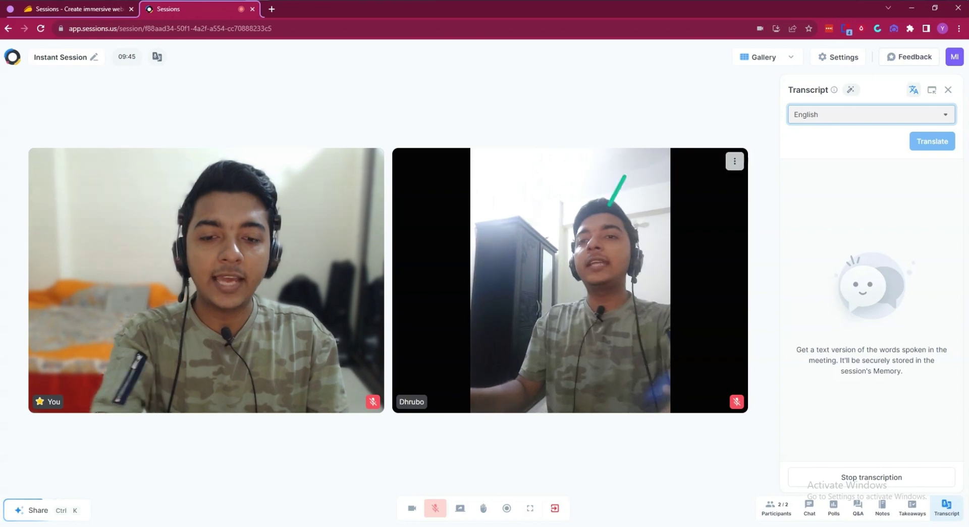
{"action": "mouse_move", "coordinate": [412, 511]}
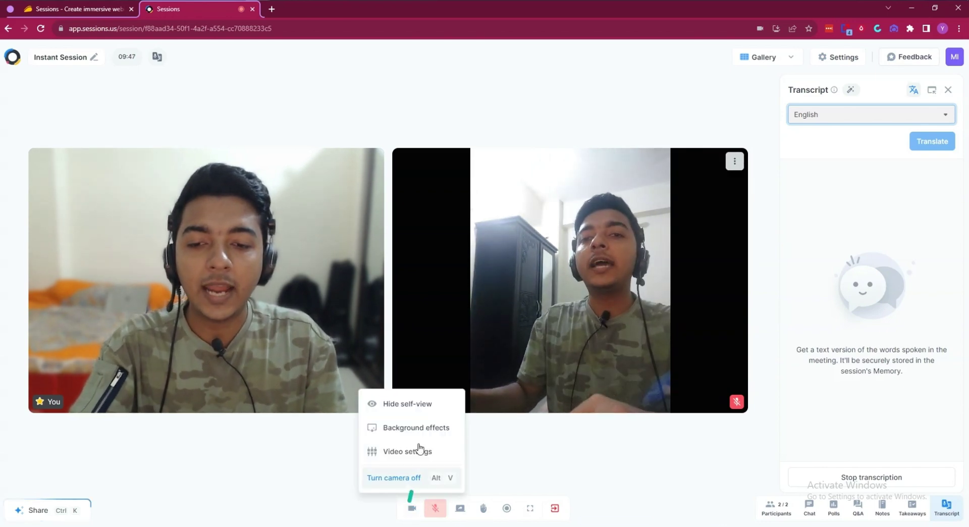
{"action": "left_click", "coordinate": [415, 412]}
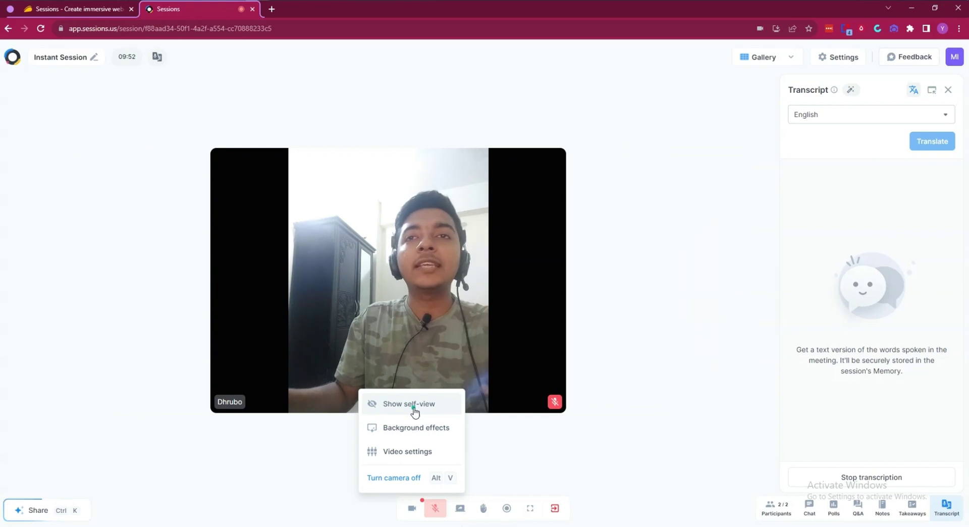
{"action": "left_click", "coordinate": [415, 409]}
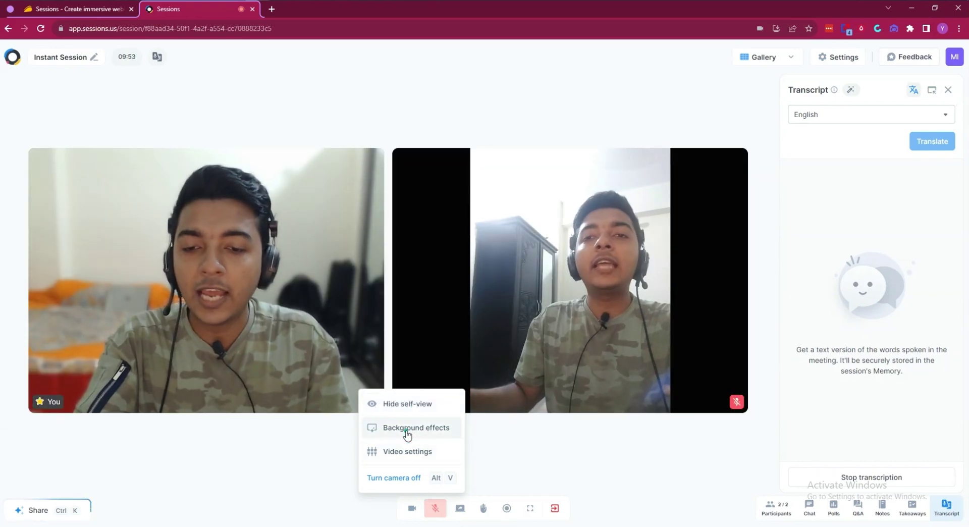
{"action": "left_click", "coordinate": [407, 429]}
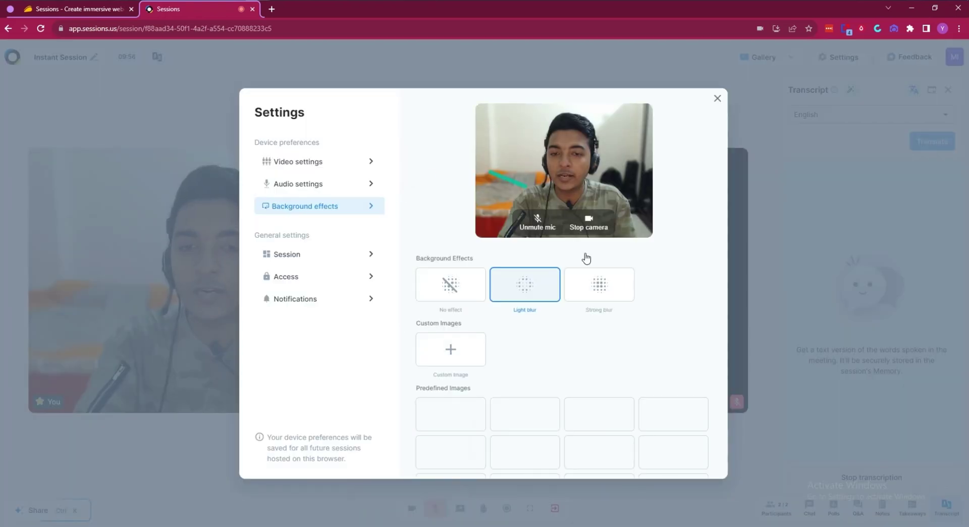
{"action": "left_click", "coordinate": [718, 99]}
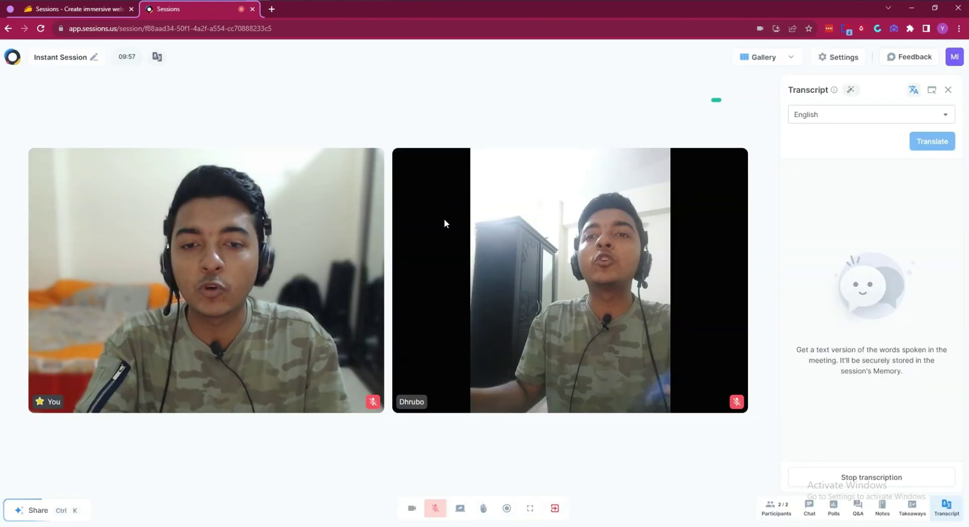
{"action": "left_click", "coordinate": [414, 509]}
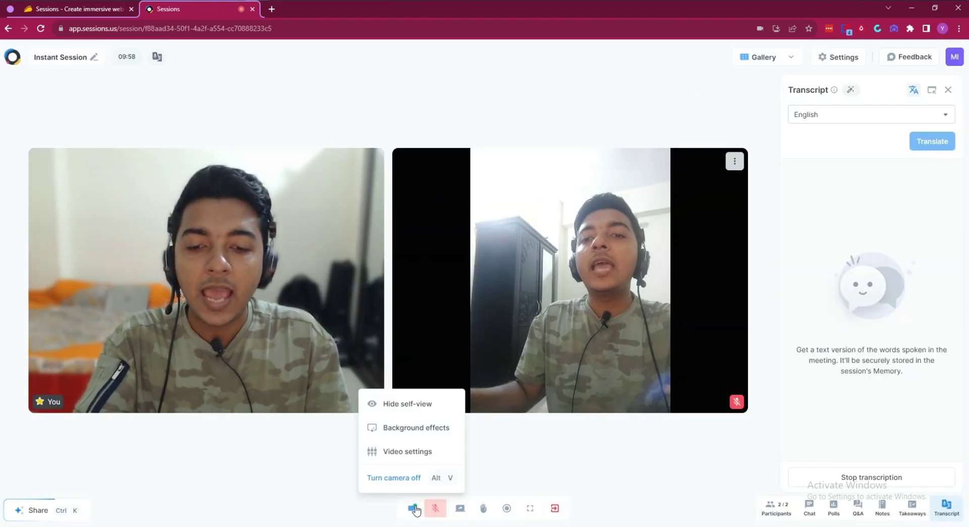
{"action": "left_click", "coordinate": [412, 453]}
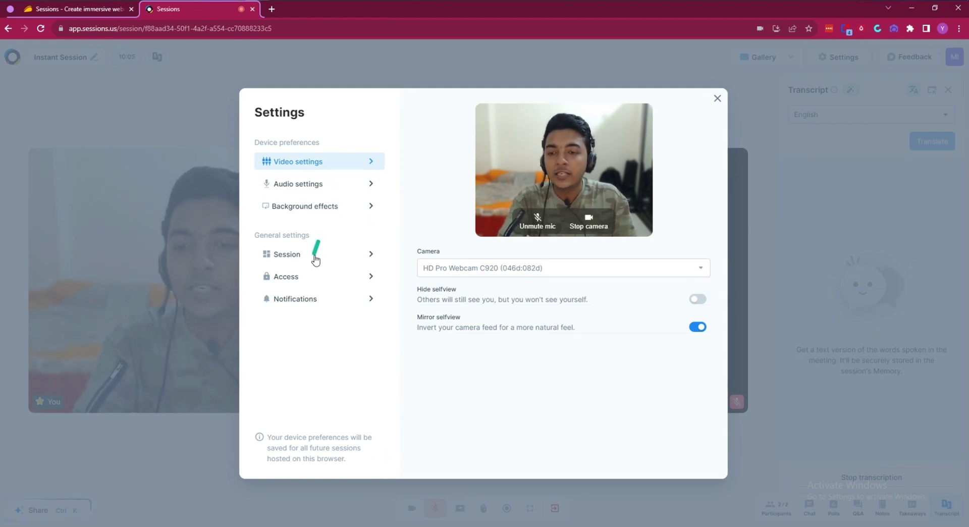
- Close the video settings and disable microphone noise reduction
{"action": "left_click", "coordinate": [718, 100]}
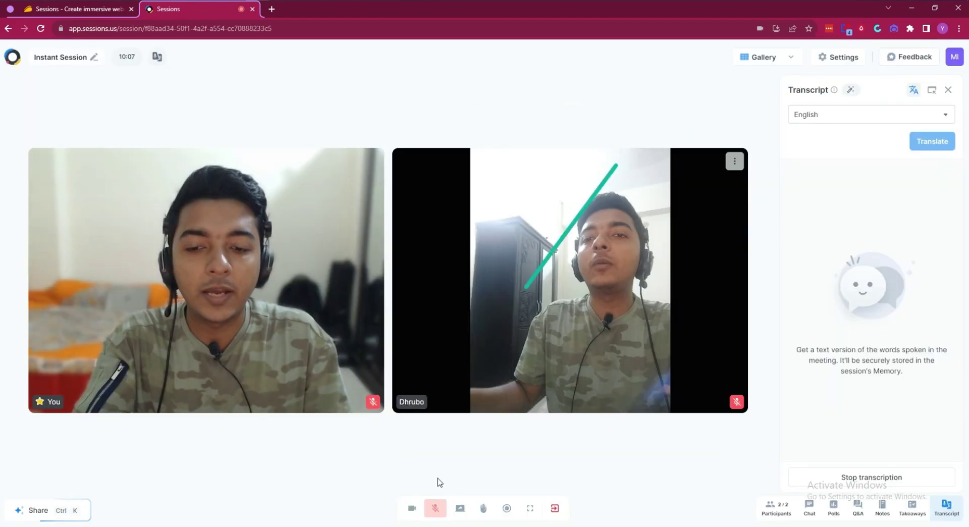
{"action": "mouse_move", "coordinate": [434, 507]}
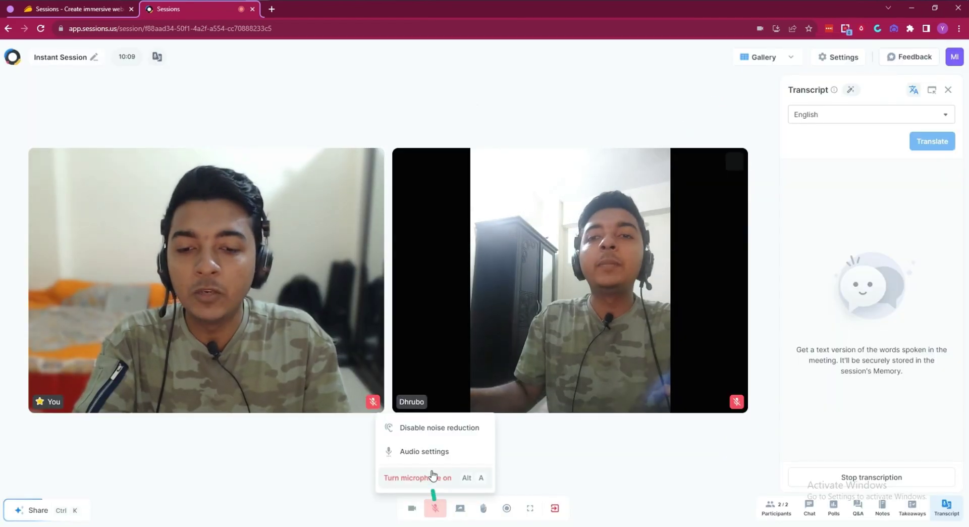
{"action": "left_click", "coordinate": [427, 436]}
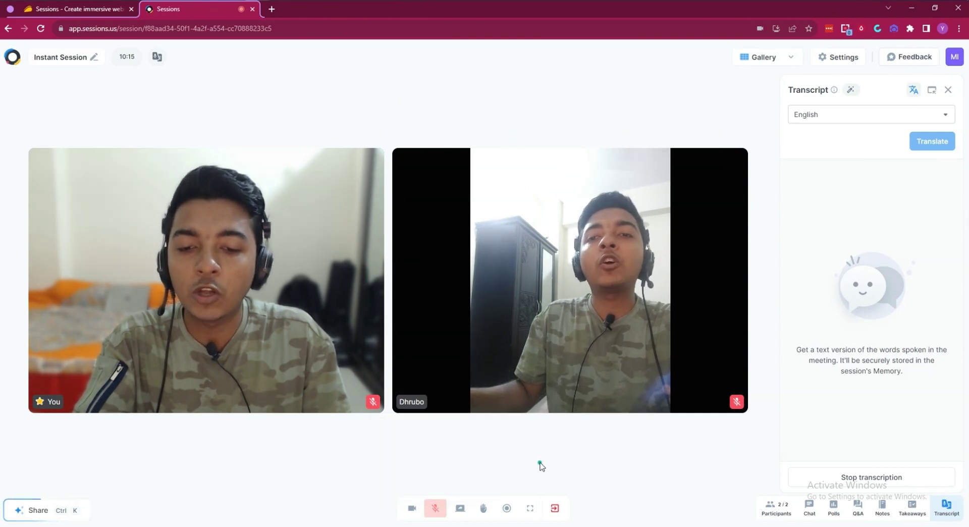
- Try Share screen, cancel it, and reopen the sharing options menu
{"action": "left_click", "coordinate": [460, 509]}
{"action": "left_click", "coordinate": [455, 478]}
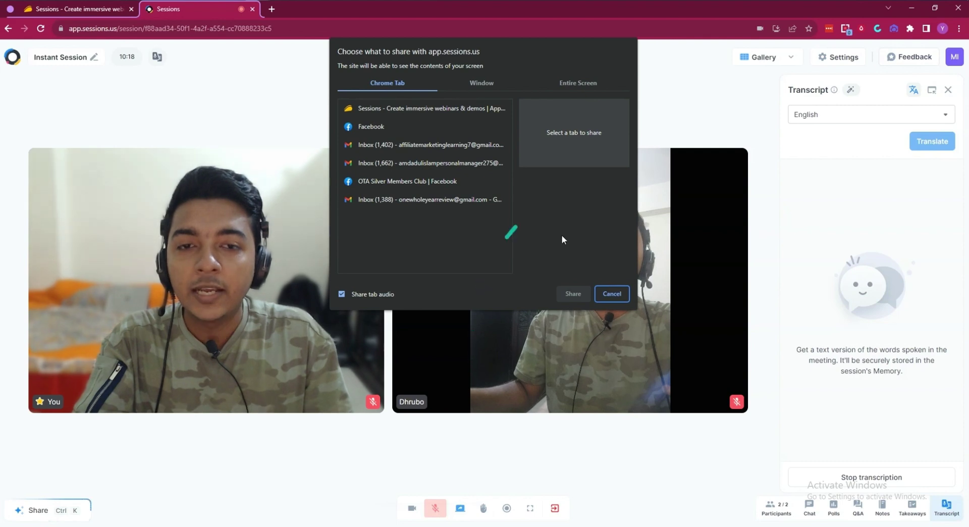
{"action": "left_click", "coordinate": [612, 294]}
{"action": "left_click", "coordinate": [460, 508]}
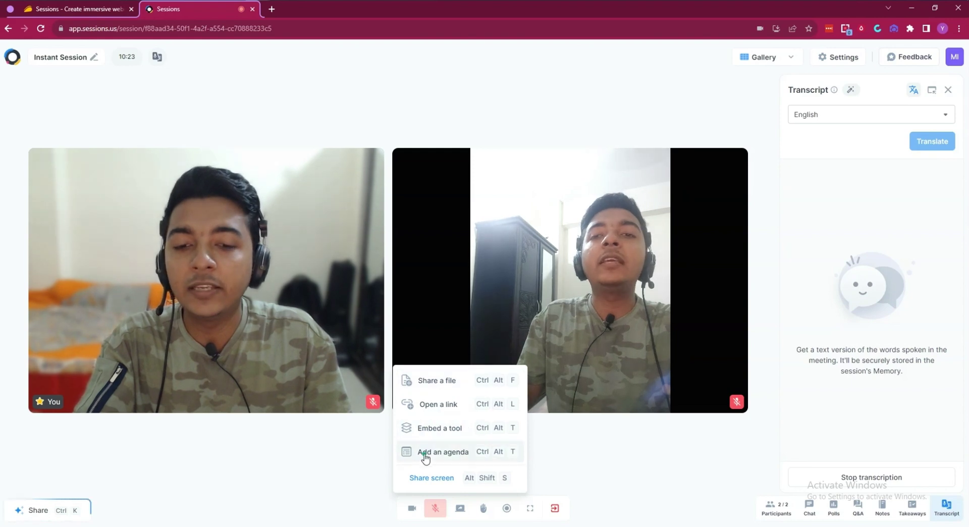
- Raise your hand, send heart and clap reactions, then press Record
{"action": "left_click", "coordinate": [482, 509]}
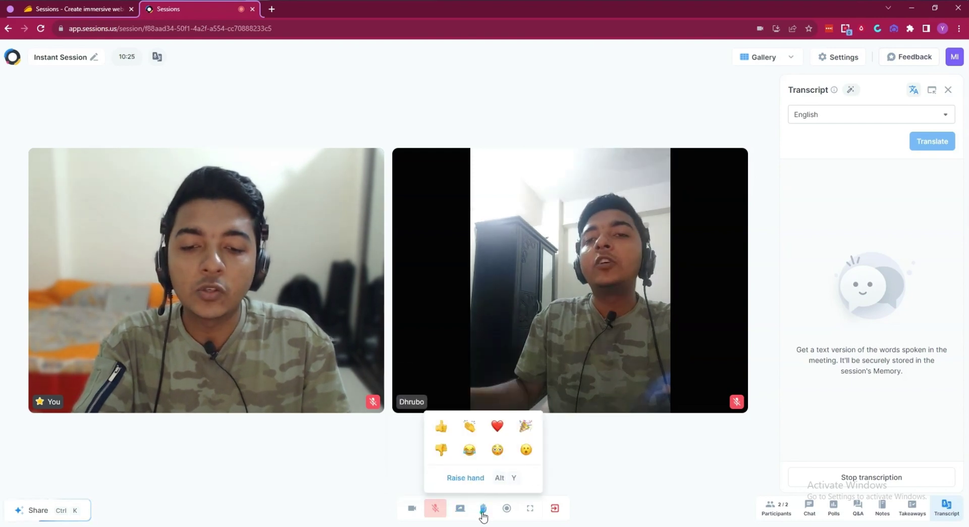
{"action": "left_click", "coordinate": [465, 478]}
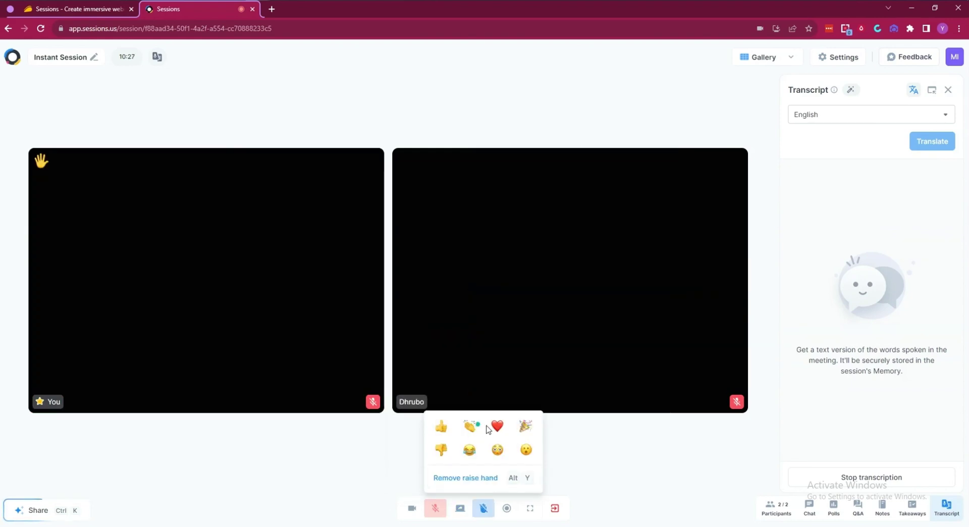
{"action": "left_click", "coordinate": [497, 427]}
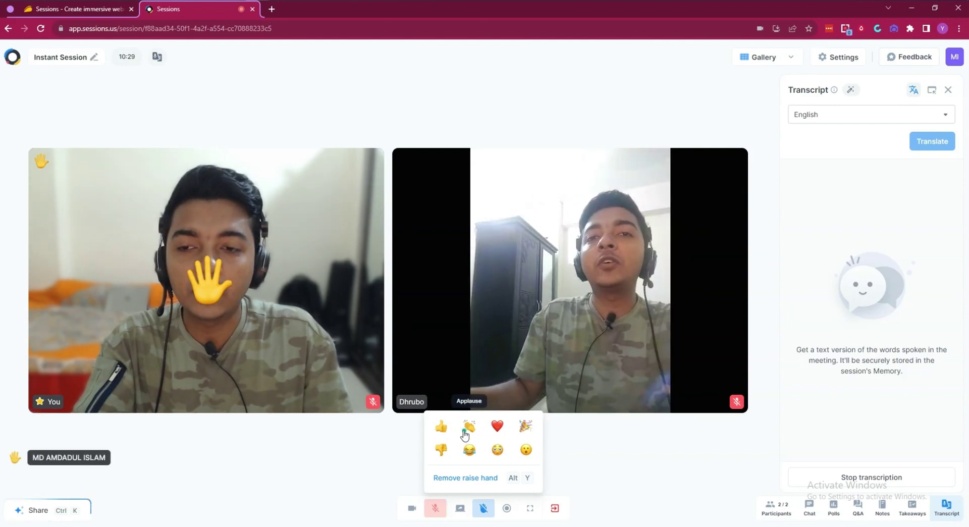
{"action": "left_click", "coordinate": [468, 433]}
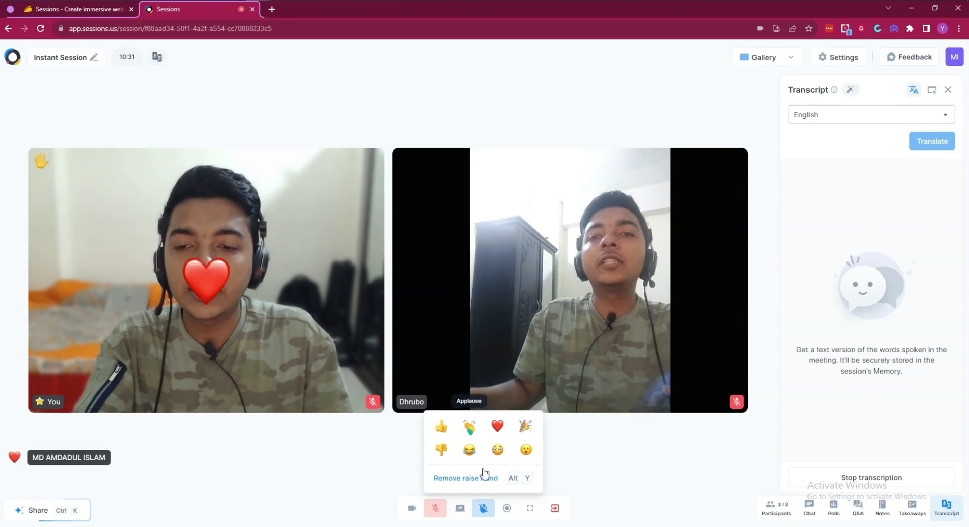
{"action": "left_click", "coordinate": [507, 509]}
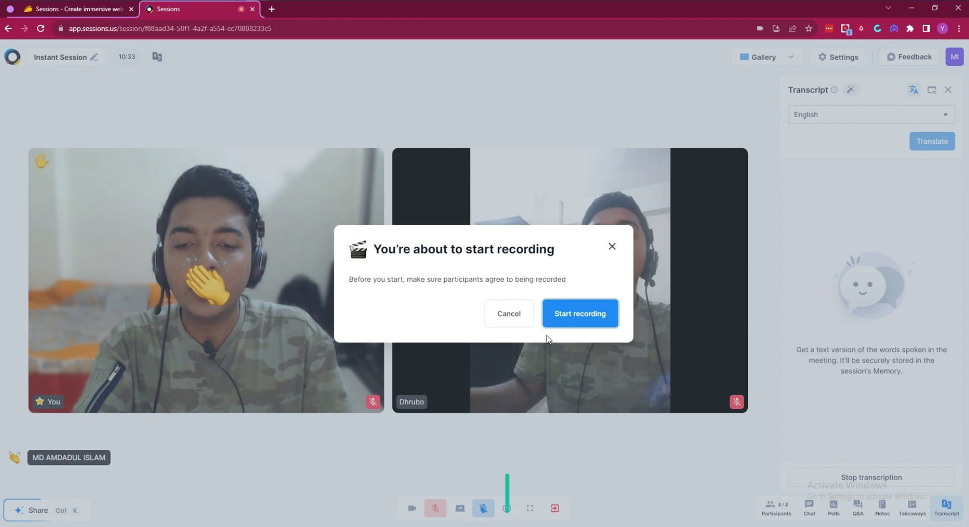
- Confirm starting the recording, then open and dismiss the share palette
{"action": "left_click", "coordinate": [576, 312]}
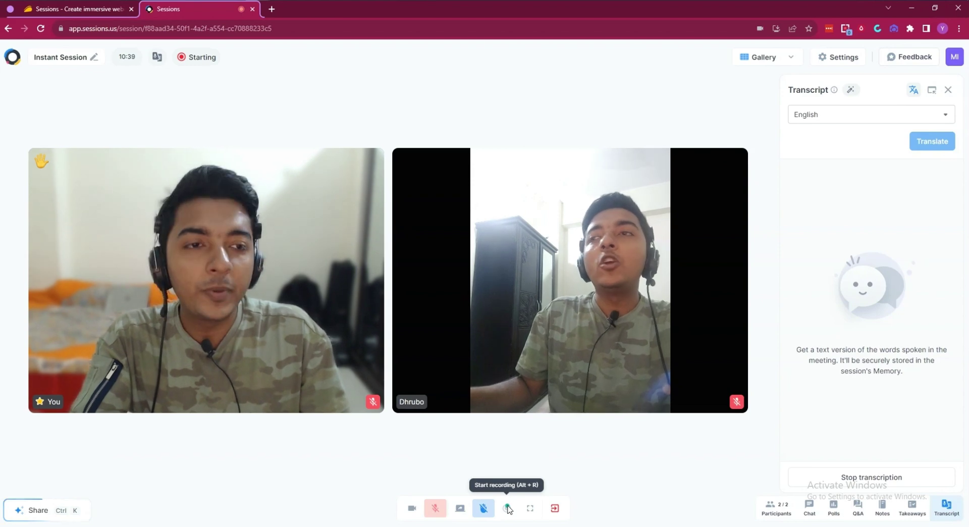
{"action": "left_click", "coordinate": [34, 511]}
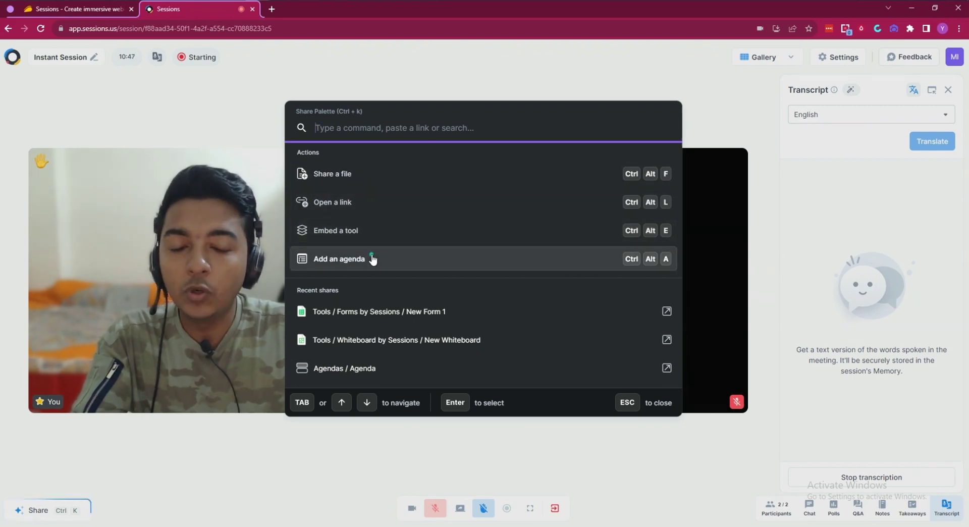
{"action": "left_click", "coordinate": [230, 447]}
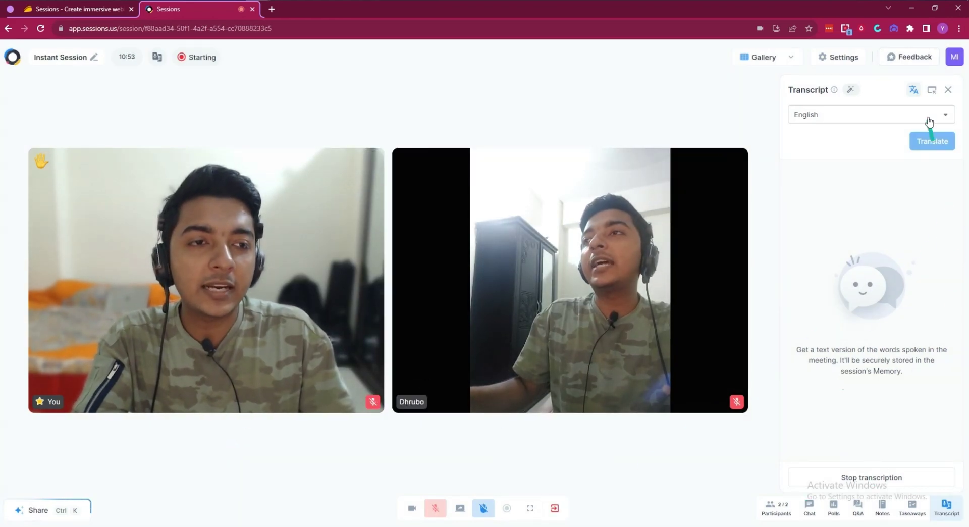
{"action": "left_click", "coordinate": [774, 61]}
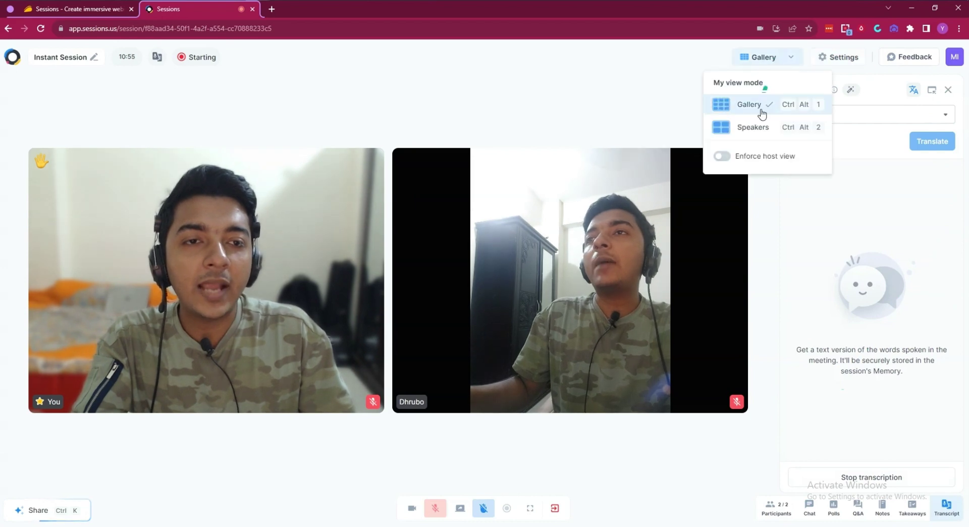
{"action": "left_click", "coordinate": [745, 130]}
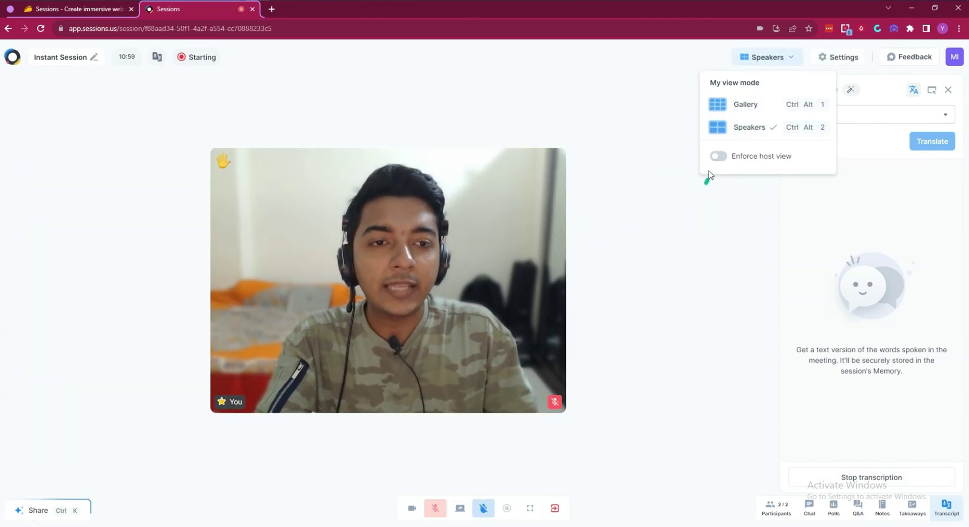
{"action": "left_click", "coordinate": [717, 157]}
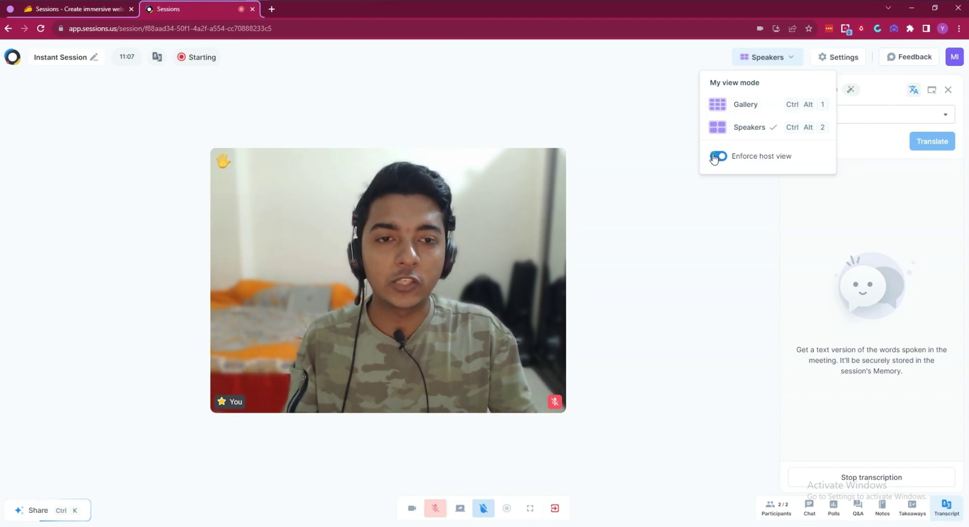
{"action": "left_click", "coordinate": [722, 157]}
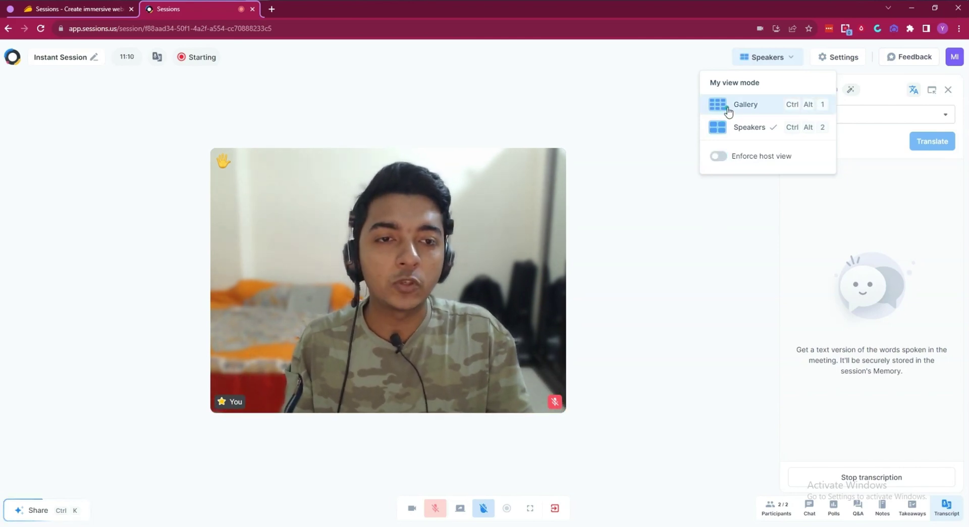
{"action": "left_click", "coordinate": [725, 107]}
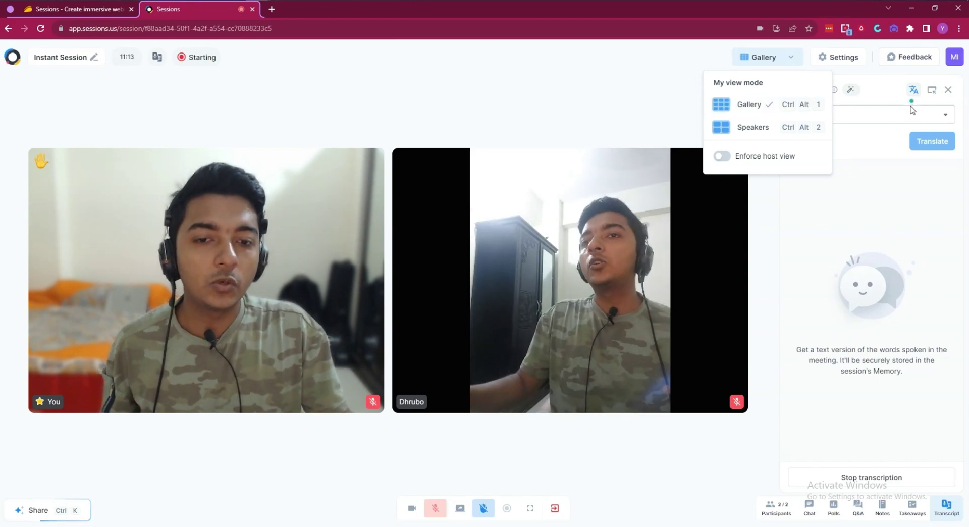
{"action": "left_click", "coordinate": [875, 202]}
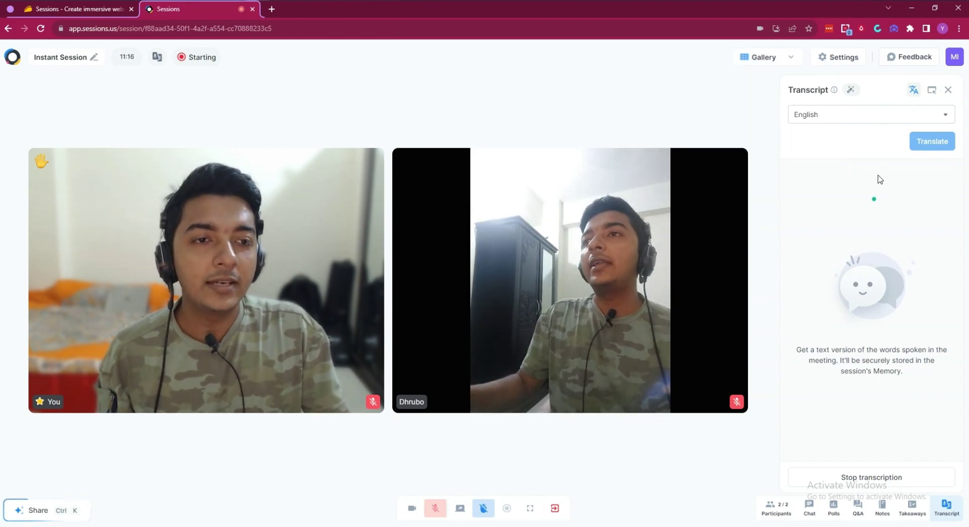
- Check Audio settings and Background effects in Settings, then bring up the end-or-leave options
{"action": "left_click", "coordinate": [842, 57]}
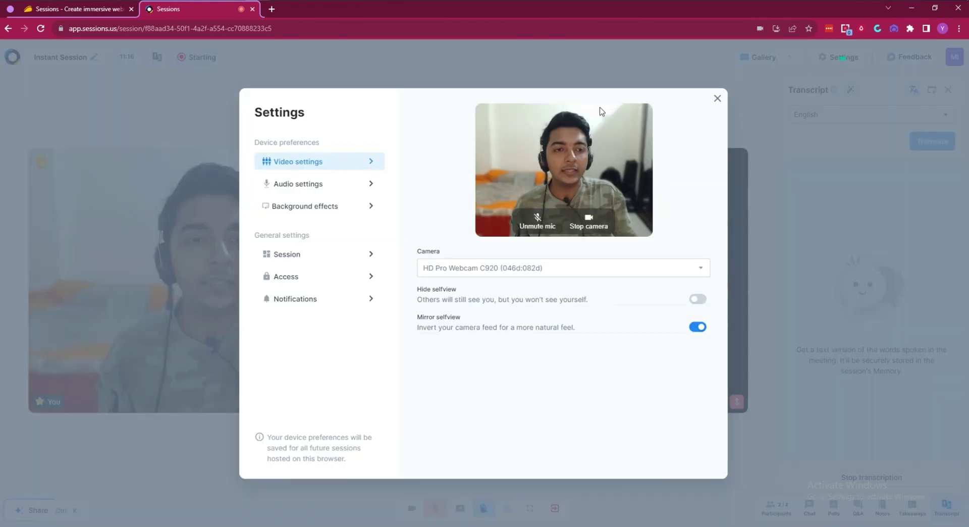
{"action": "left_click", "coordinate": [302, 188]}
{"action": "left_click", "coordinate": [309, 208]}
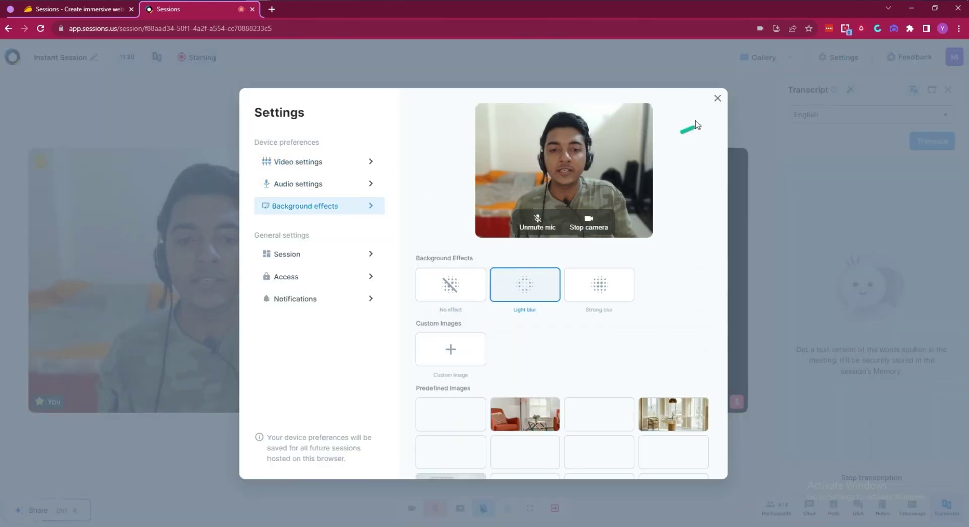
{"action": "left_click", "coordinate": [718, 99]}
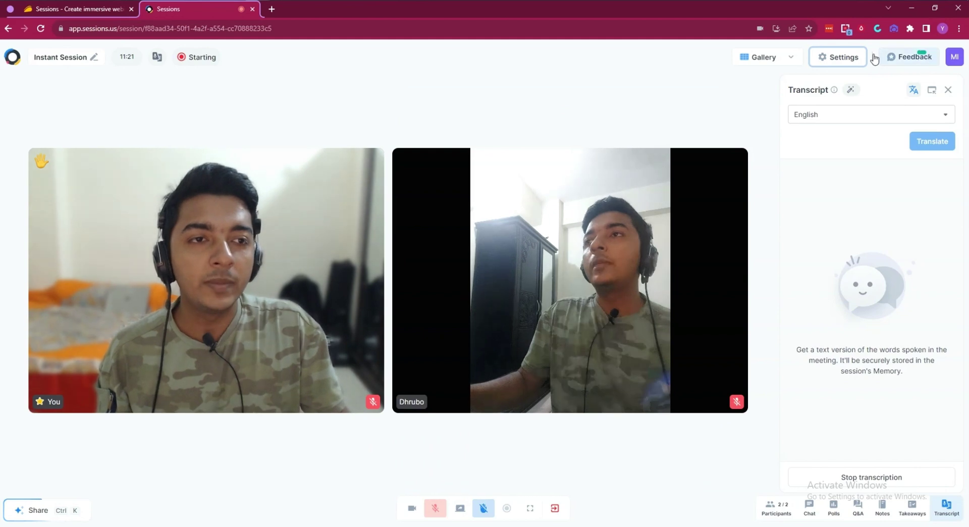
{"action": "left_click", "coordinate": [555, 508]}
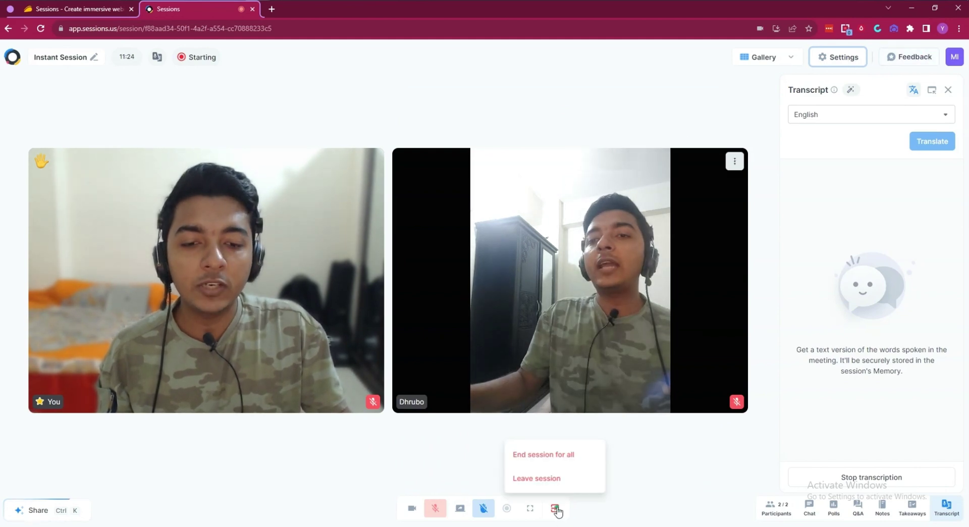
- Choose End session for all, then go to Home from the Session ended page
{"action": "left_click", "coordinate": [548, 456]}
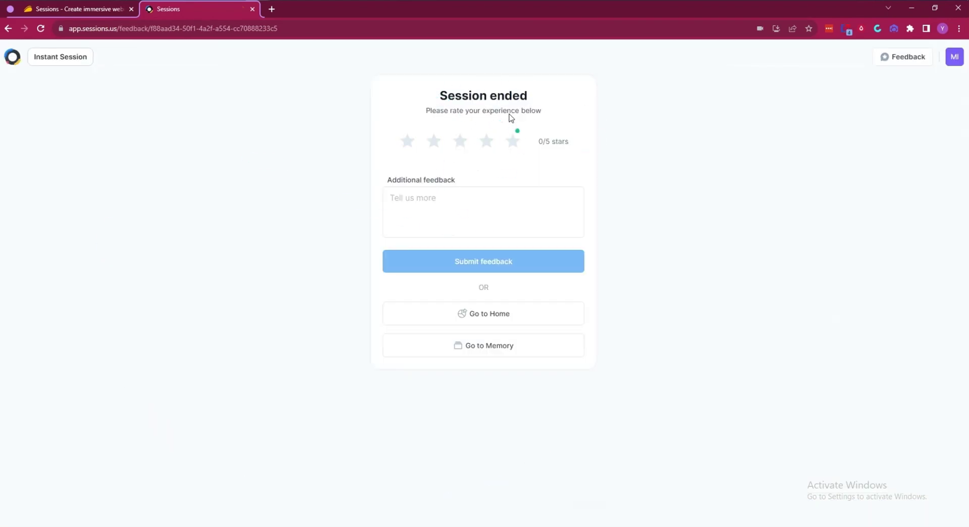
{"action": "left_click", "coordinate": [493, 316]}
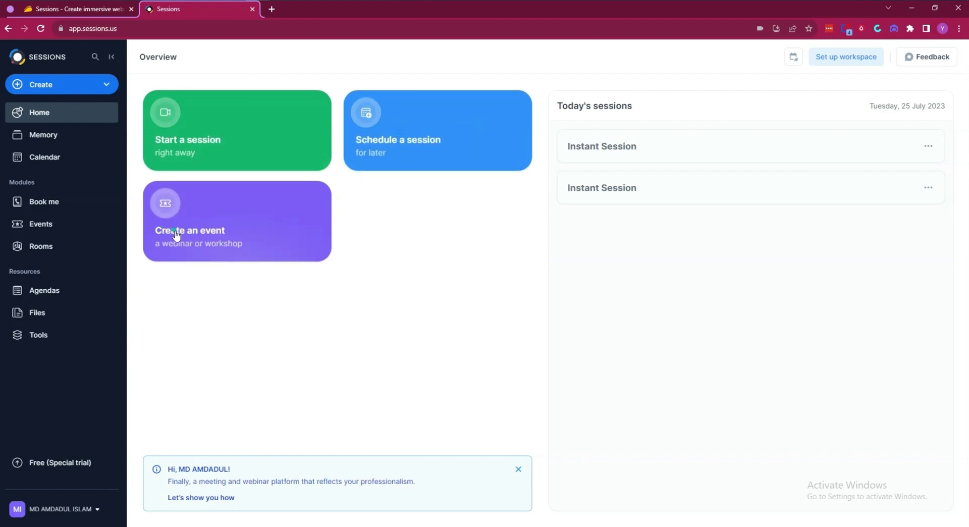
- View the 6:42 PM Instant Session's Analytics, Chat and Transcript, then return to Memory
{"action": "left_click", "coordinate": [48, 137]}
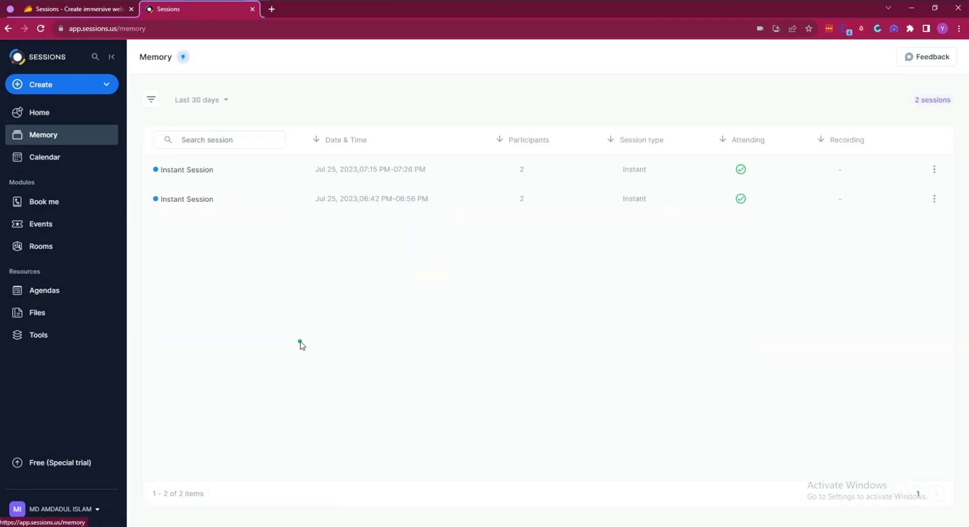
{"action": "left_click", "coordinate": [197, 201]}
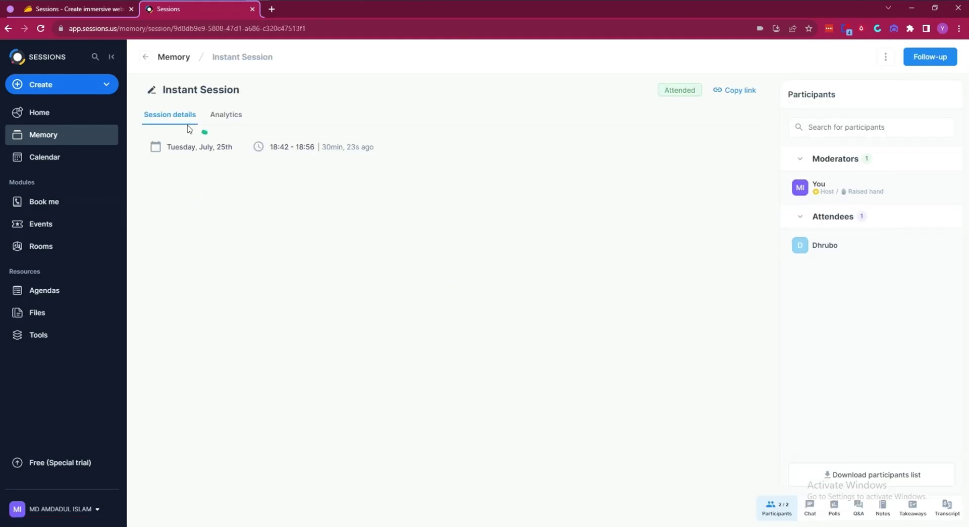
{"action": "left_click", "coordinate": [218, 119]}
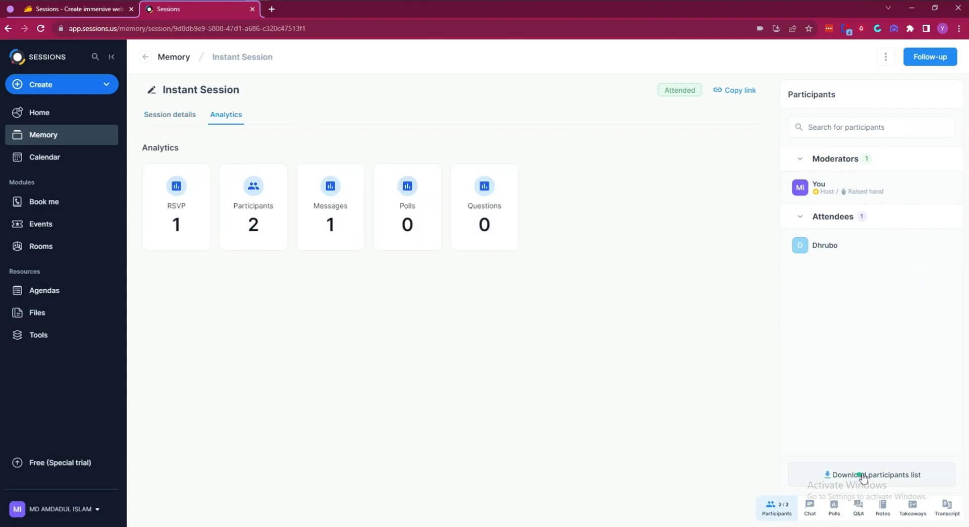
{"action": "left_click", "coordinate": [811, 507]}
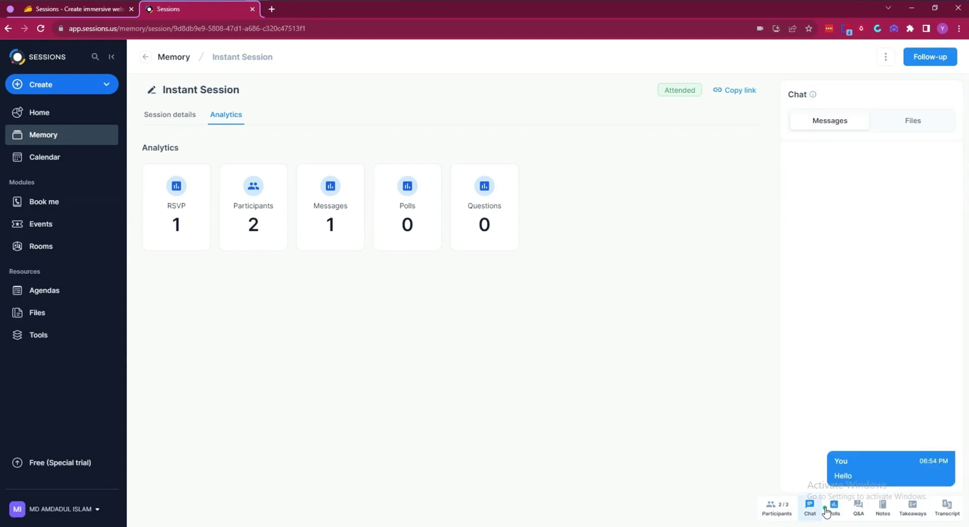
{"action": "left_click", "coordinate": [947, 506]}
{"action": "scroll", "coordinate": [870, 295], "scroll_direction": "down", "scroll_amount": 2}
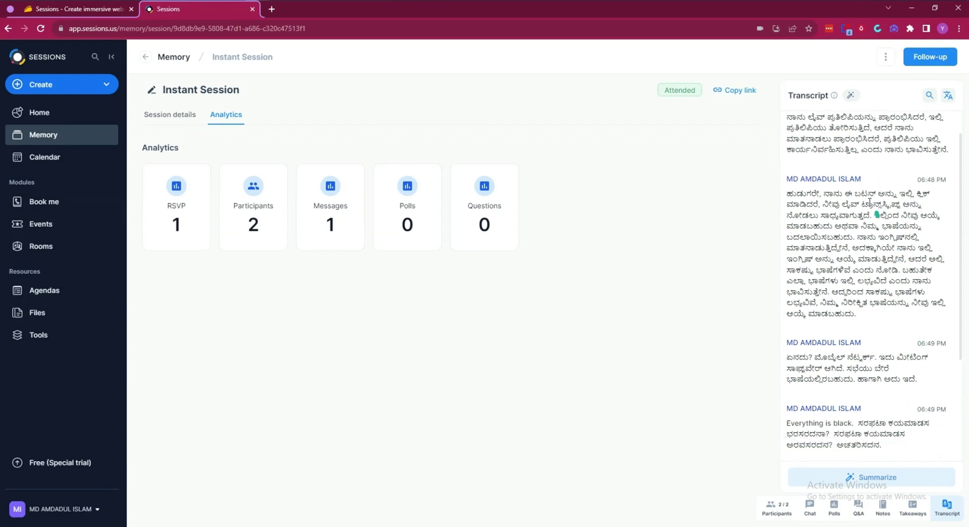
{"action": "scroll", "coordinate": [869, 308], "scroll_direction": "up", "scroll_amount": 5}
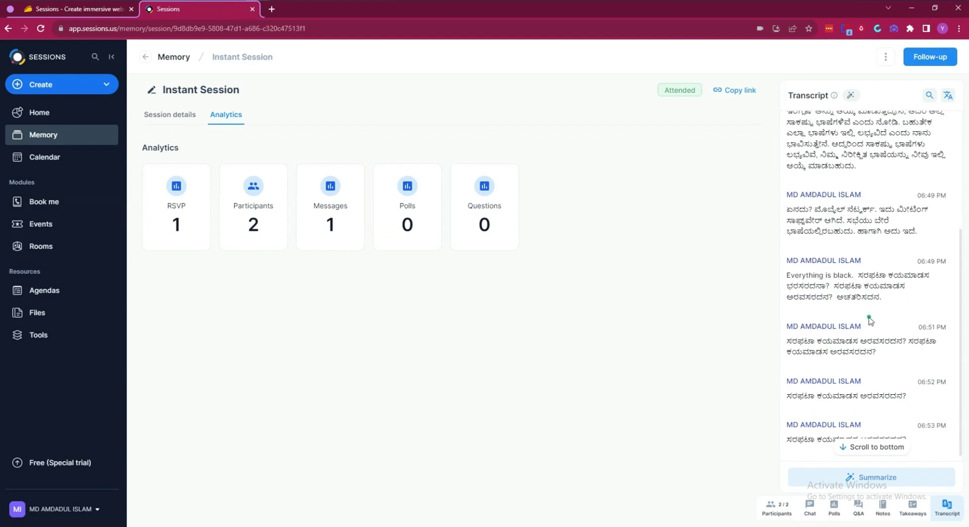
{"action": "left_click", "coordinate": [52, 135]}
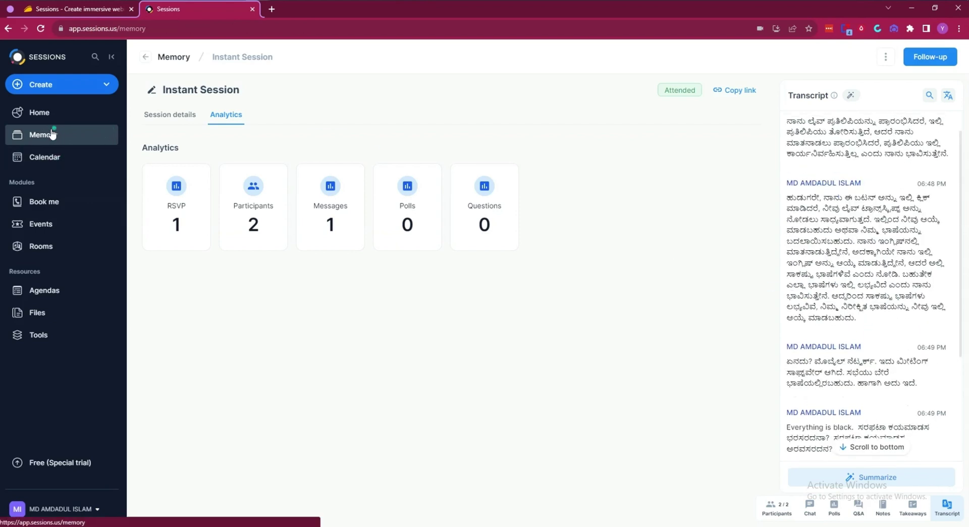
{"action": "left_click", "coordinate": [57, 163]}
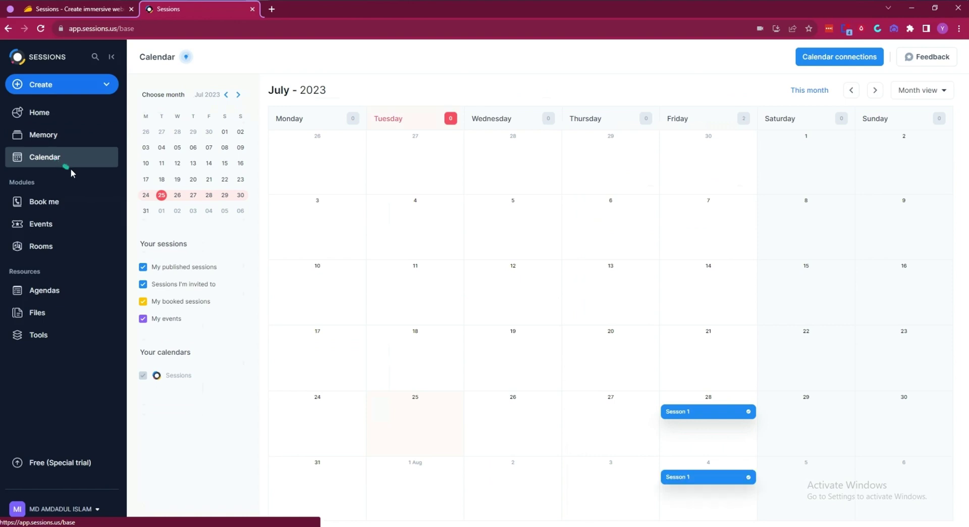
{"action": "left_click", "coordinate": [706, 483]}
{"action": "left_click", "coordinate": [678, 420]}
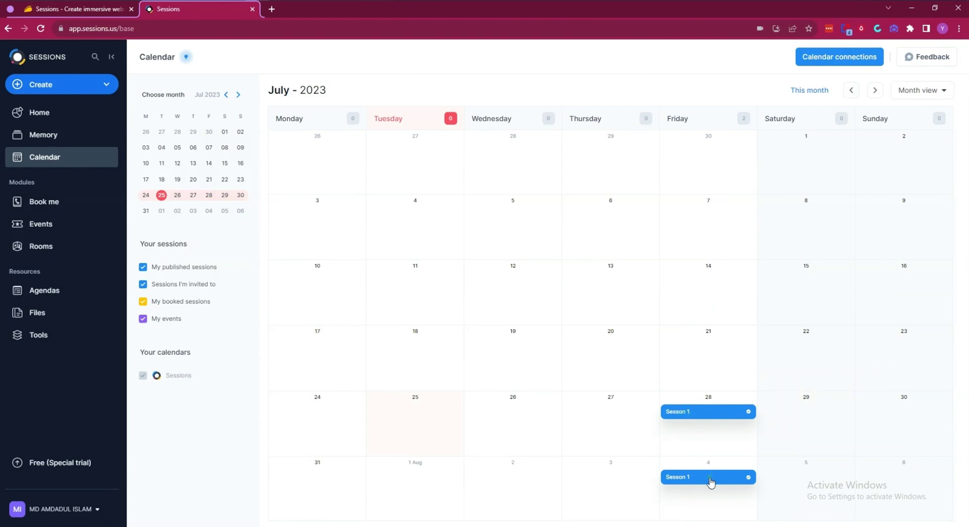
{"action": "left_click", "coordinate": [911, 90]}
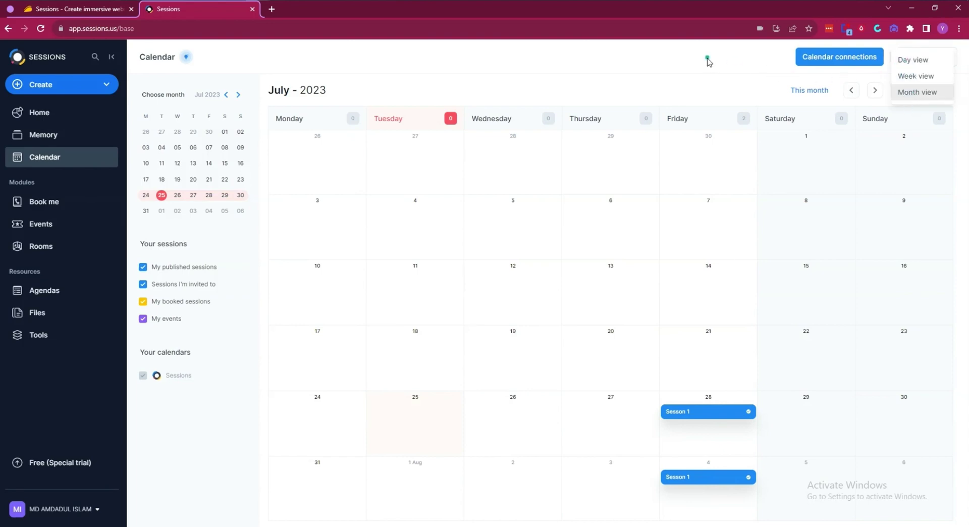
{"action": "left_click", "coordinate": [272, 147]}
{"action": "left_click", "coordinate": [41, 134]}
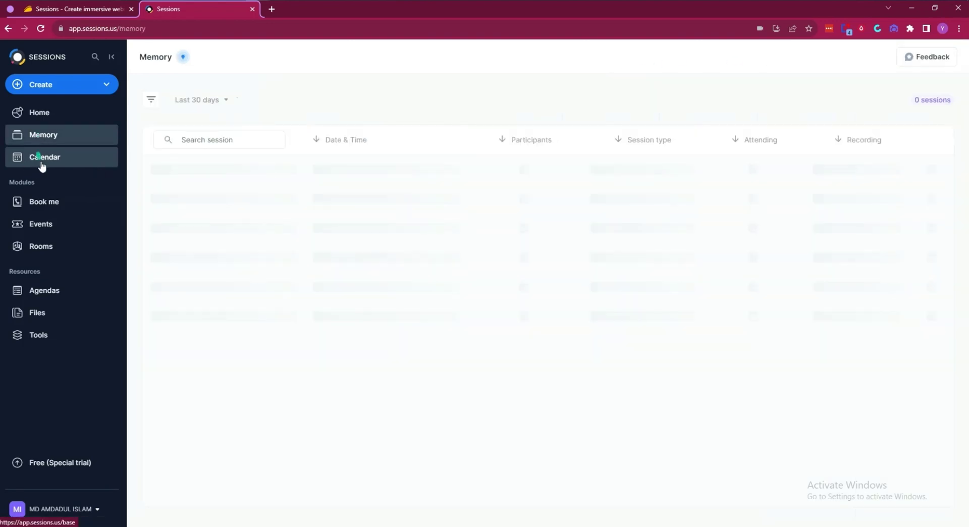